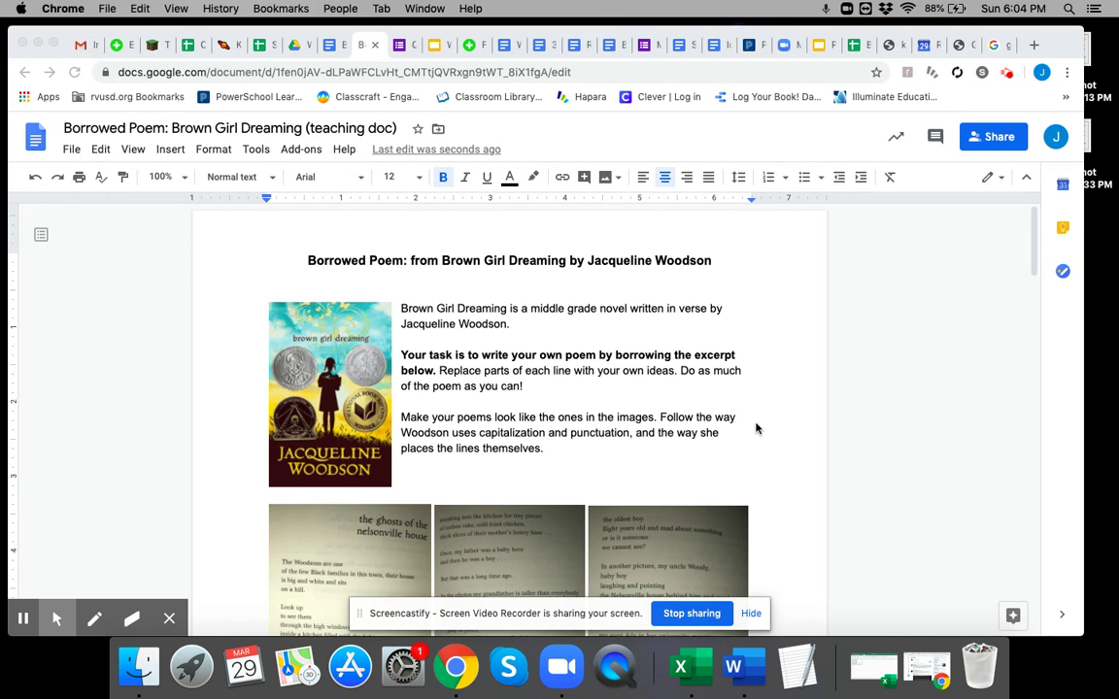
Step: Correct the misspelled word "decribing" to "describing" in the instructions above the poem table
{"action": "scroll", "coordinate": [756, 428], "scroll_direction": "down", "scroll_amount": 2}
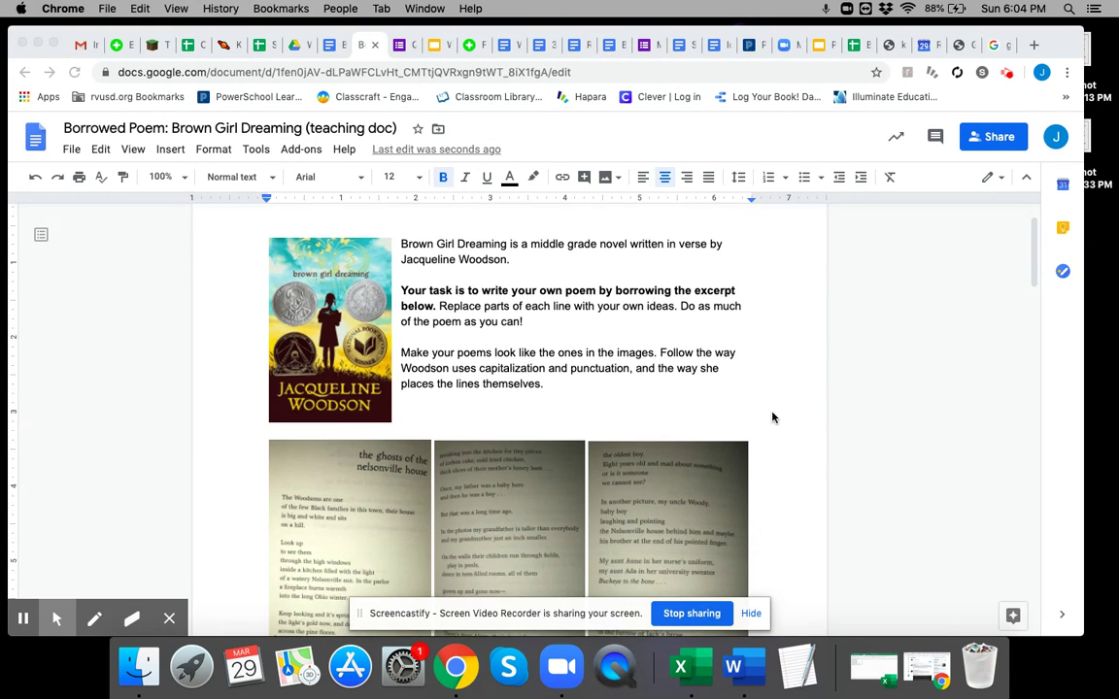
{"action": "scroll", "coordinate": [775, 415], "scroll_direction": "down", "scroll_amount": 5}
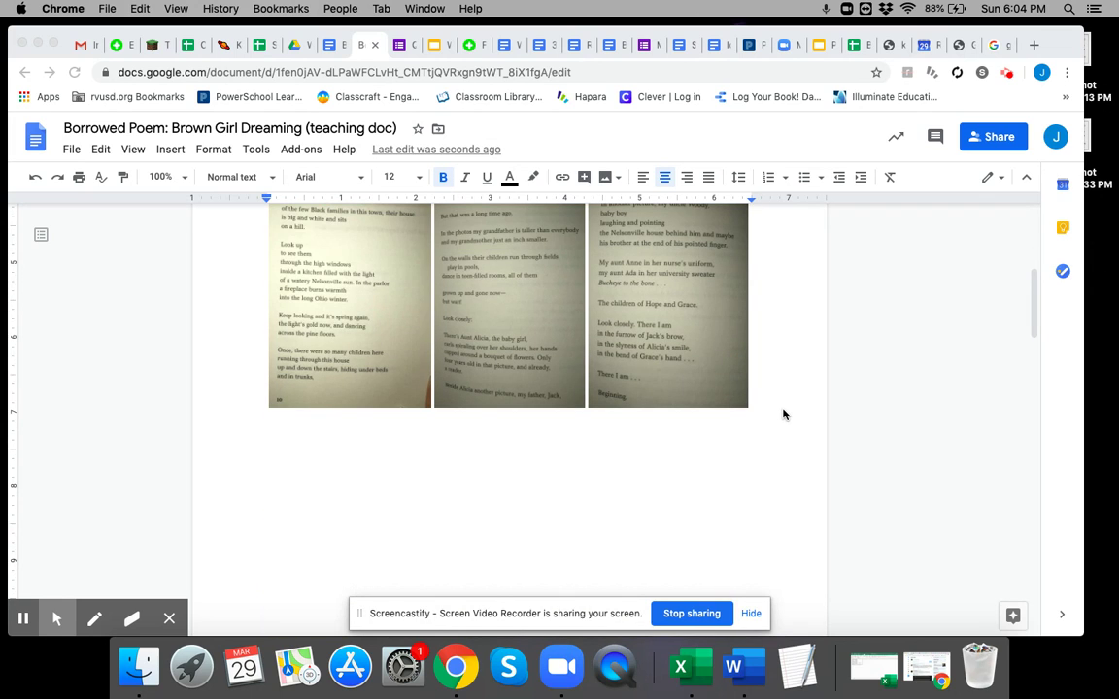
{"action": "scroll", "coordinate": [783, 415], "scroll_direction": "down", "scroll_amount": 5}
{"action": "scroll", "coordinate": [785, 415], "scroll_direction": "down", "scroll_amount": 2}
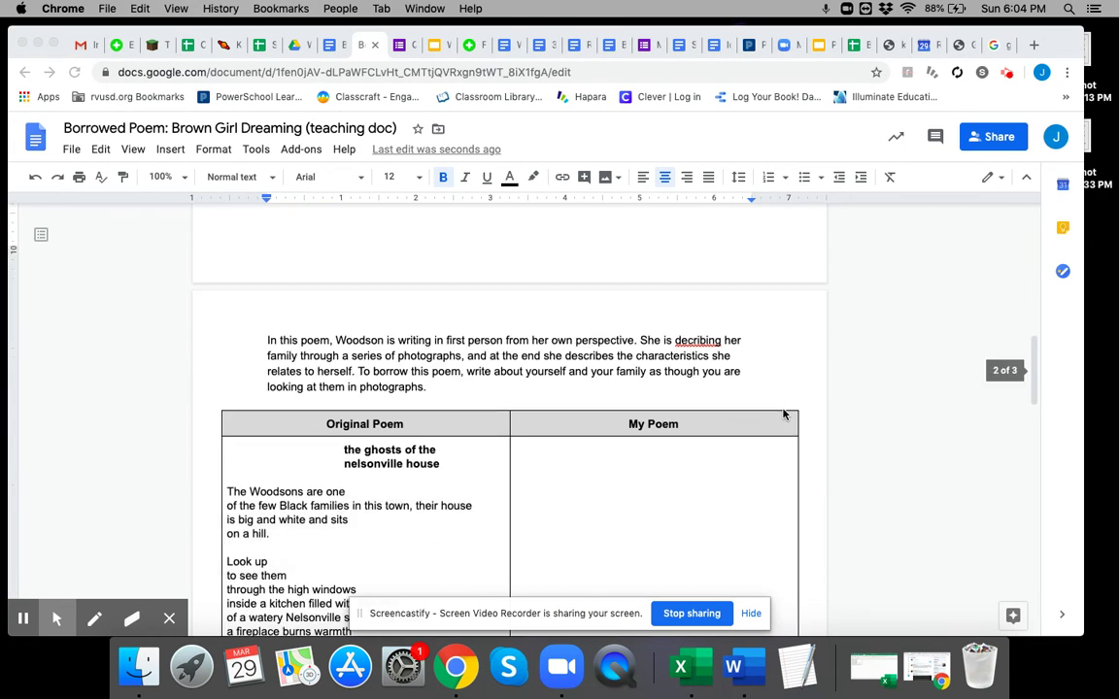
{"action": "scroll", "coordinate": [785, 415], "scroll_direction": "down", "scroll_amount": 1}
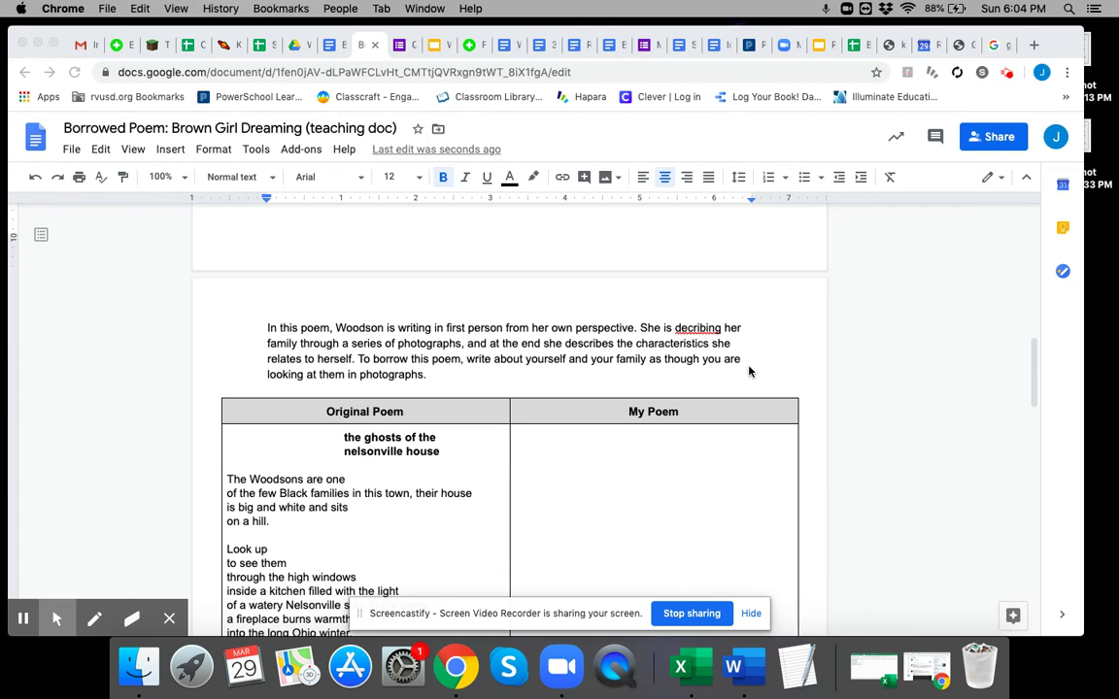
{"action": "right_click", "coordinate": [698, 331]}
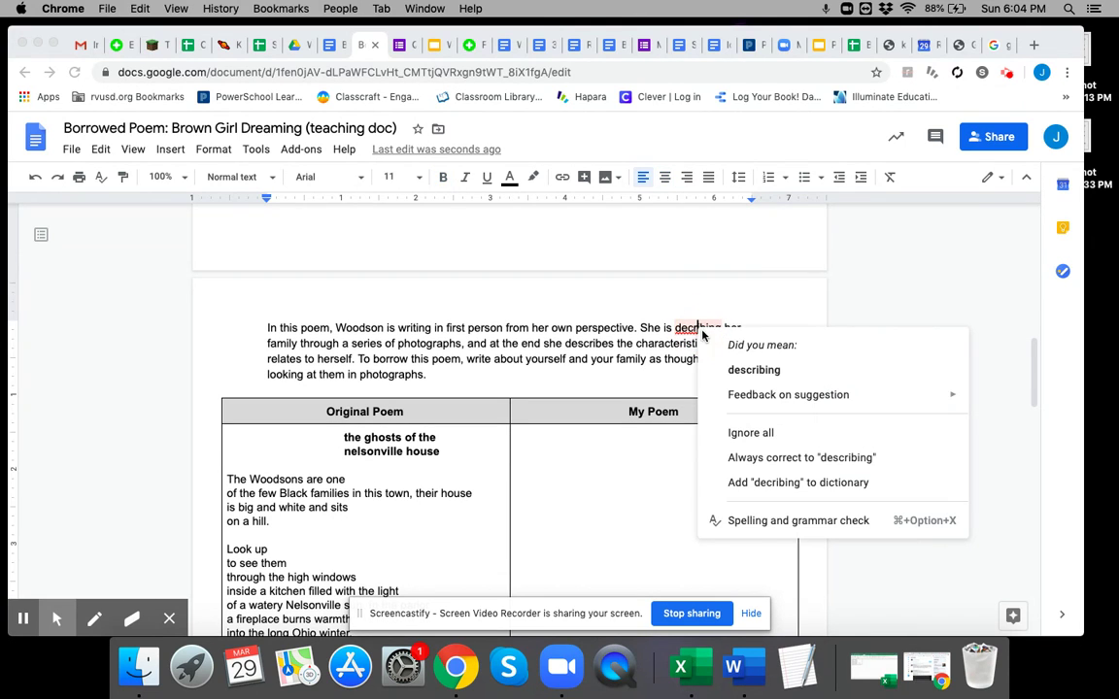
{"action": "left_click", "coordinate": [741, 372]}
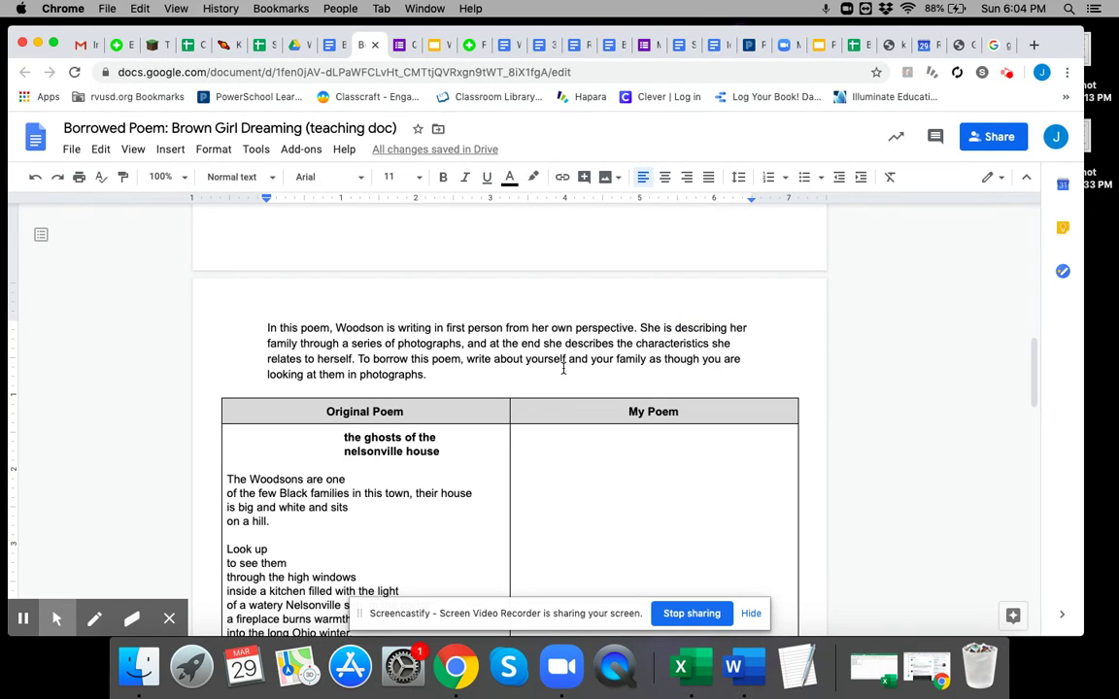
Step: Copy the original poem's title and first stanza into the My Poem column, indenting the title's first line to line up with its second
{"action": "scroll", "coordinate": [560, 379], "scroll_direction": "down", "scroll_amount": 2}
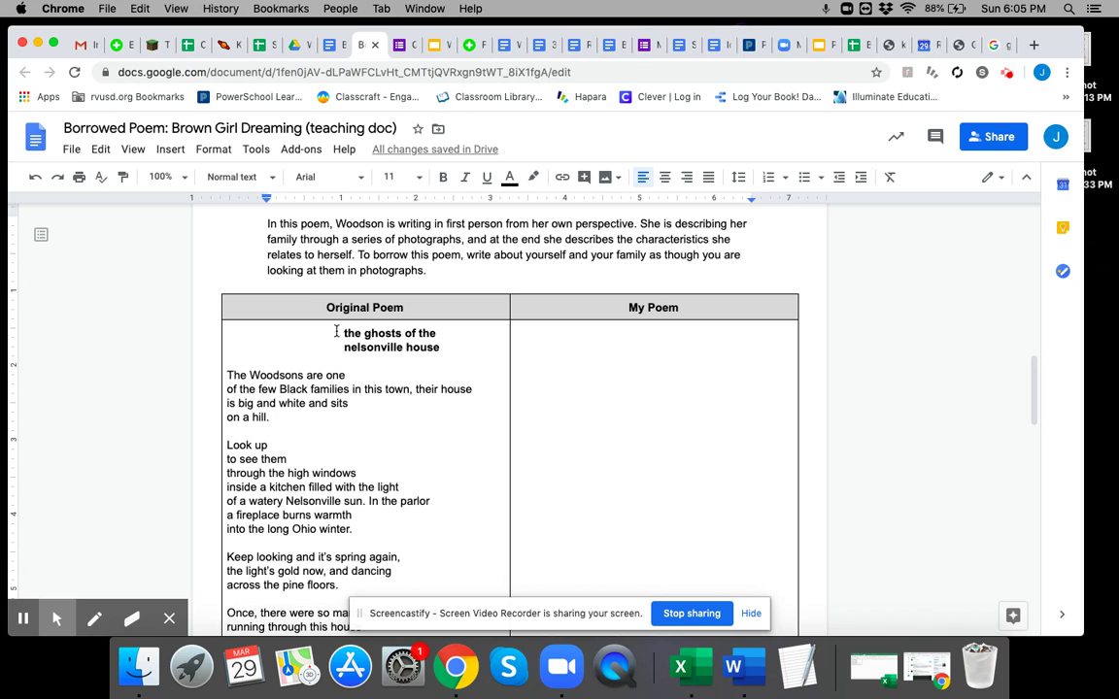
{"action": "triple_click", "coordinate": [450, 430]}
{"action": "key", "text": "super+c"}
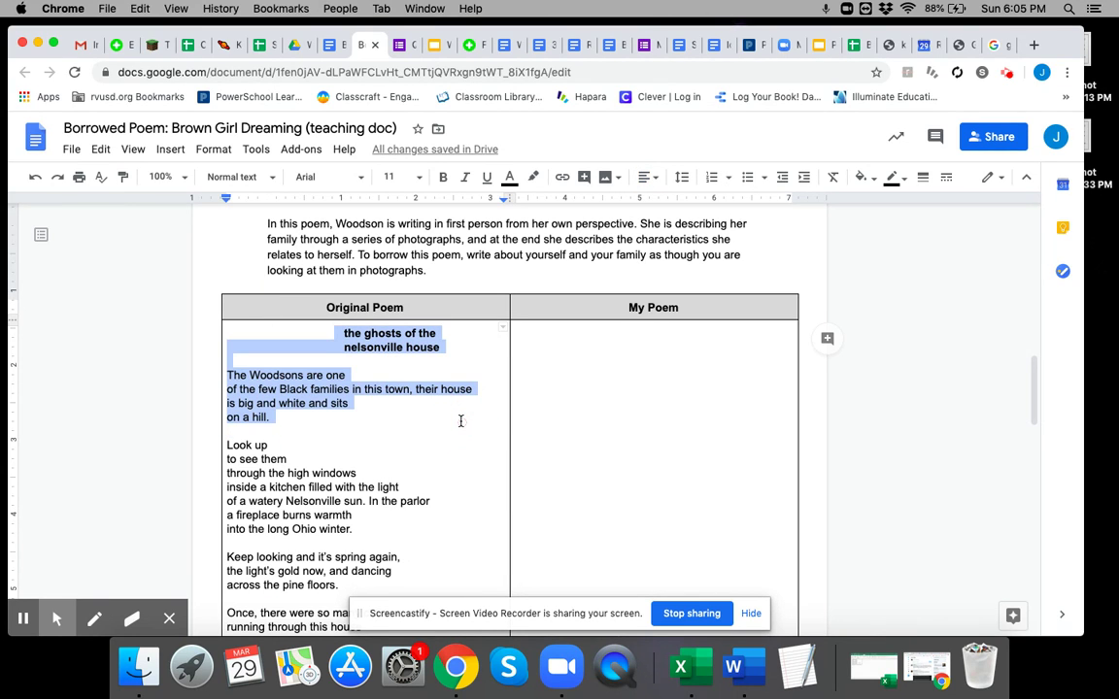
{"action": "left_click", "coordinate": [536, 342]}
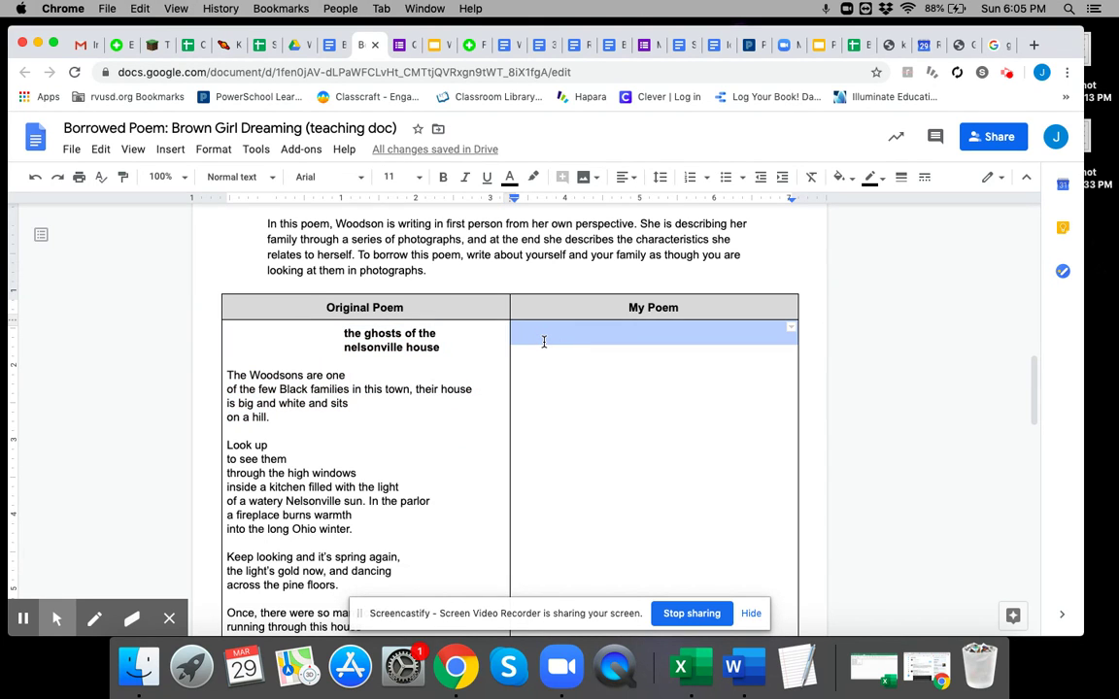
{"action": "key", "text": "super+v"}
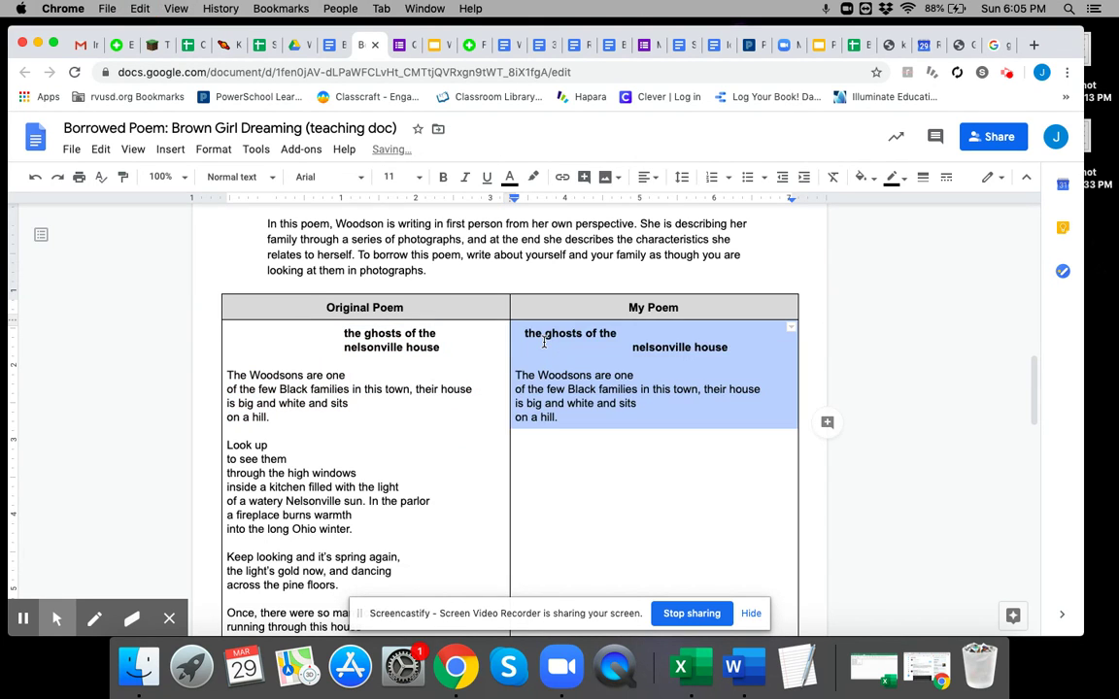
{"action": "left_click", "coordinate": [523, 334]}
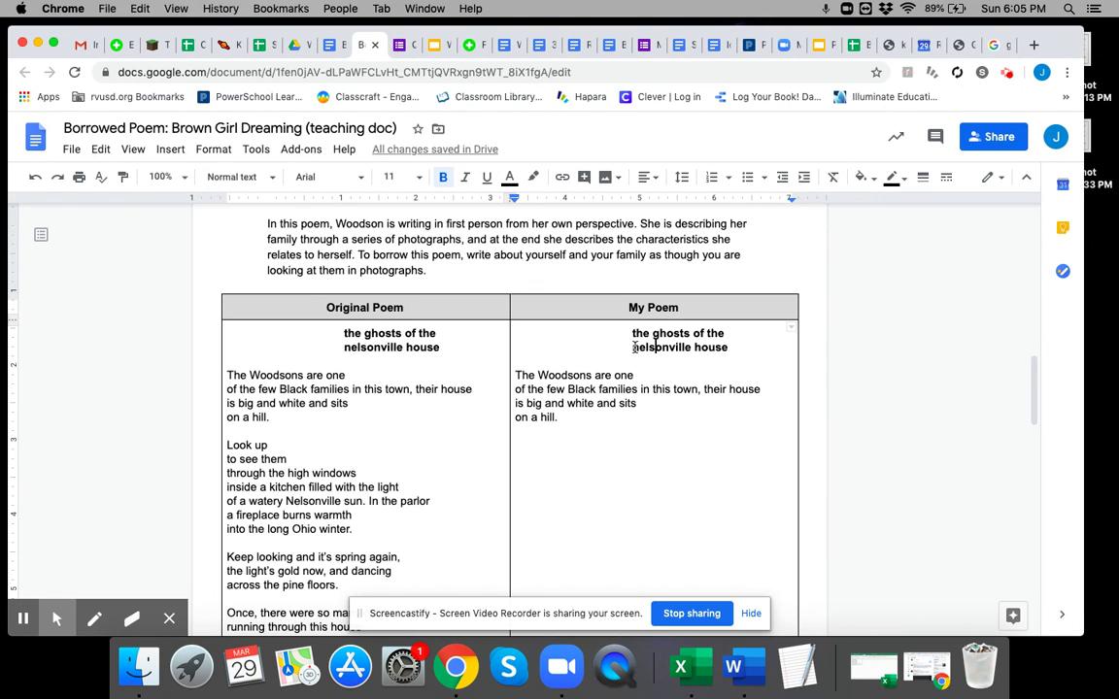
Step: Replace "nelsonville" in the My Poem title with the writer's family surname in lowercase
{"action": "left_click", "coordinate": [648, 347]}
{"action": "double_click", "coordinate": [648, 347]}
{"action": "type", "text": "jaegr"}
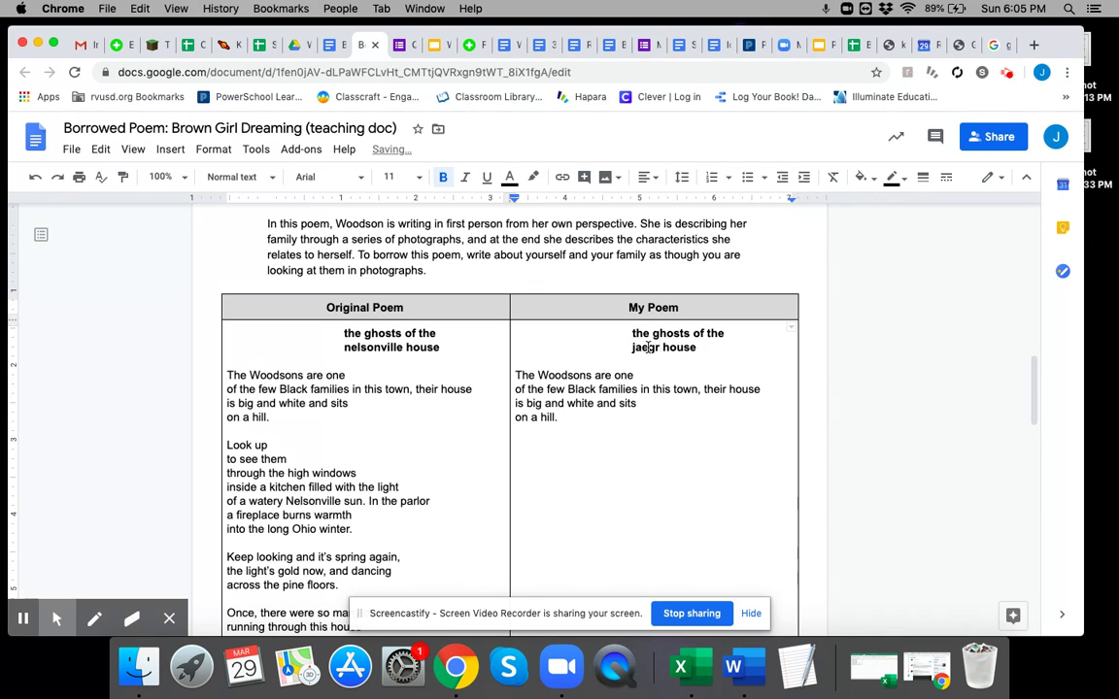
{"action": "key", "text": "BackSpace"}
{"action": "type", "text": "er"}
Step: In My Poem's first stanza, replace "Woodsons" with the writer's family surname and "Black" with "White"
{"action": "double_click", "coordinate": [564, 374]}
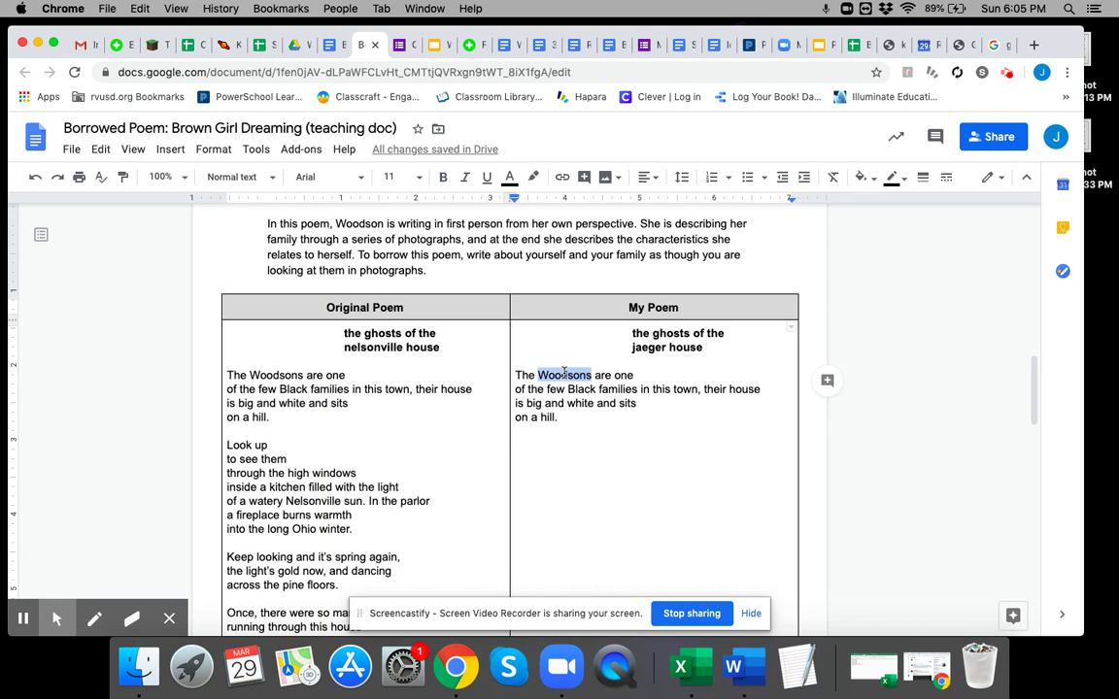
{"action": "type", "text": "Jaeger"}
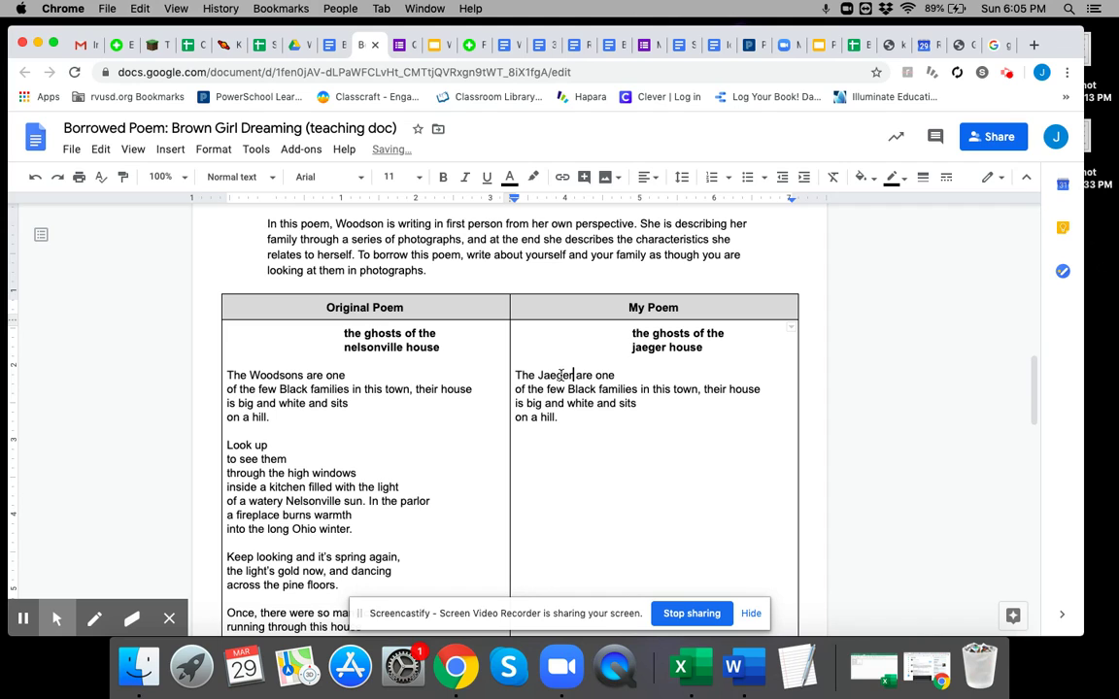
{"action": "double_click", "coordinate": [580, 389]}
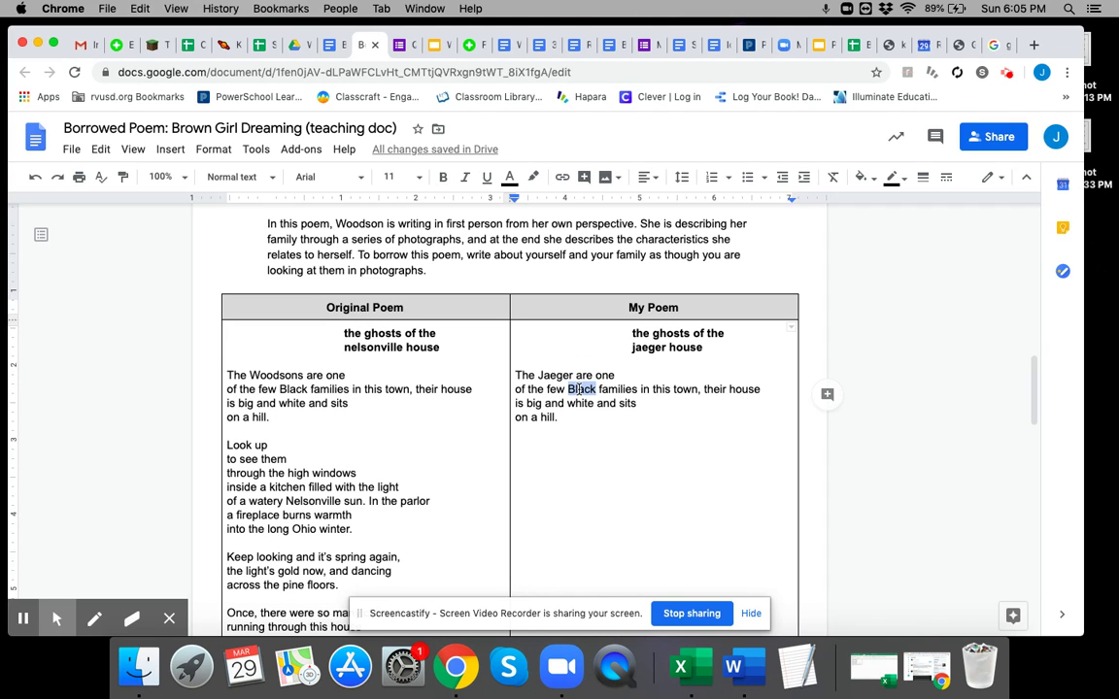
{"action": "type", "text": "Whit"}
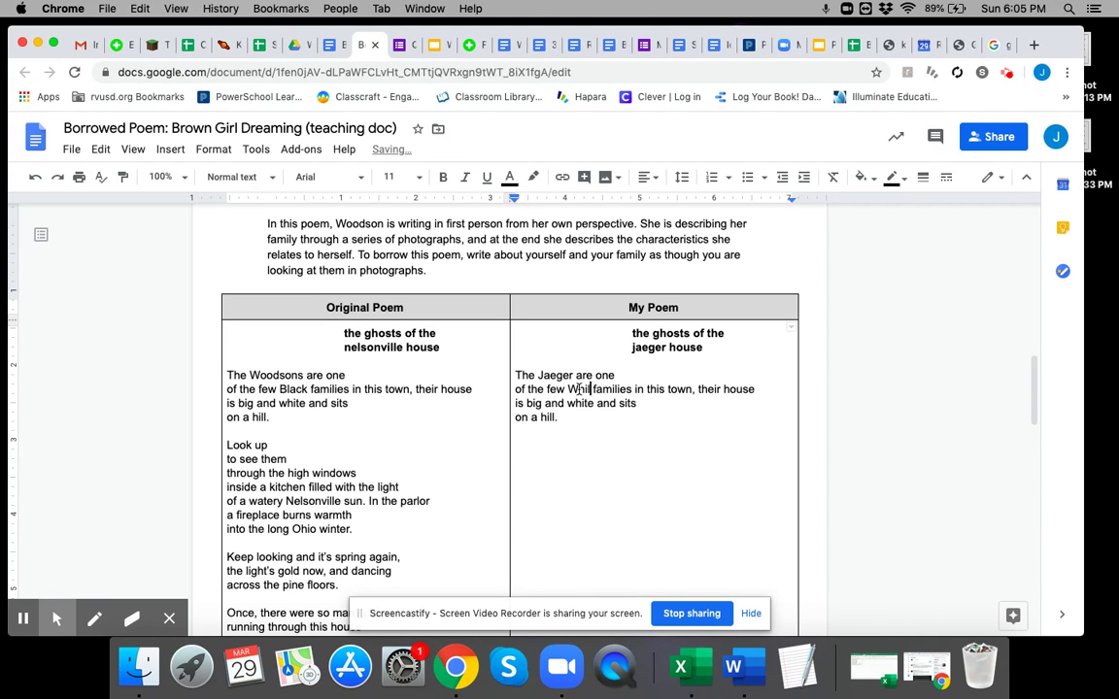
{"action": "type", "text": "e"}
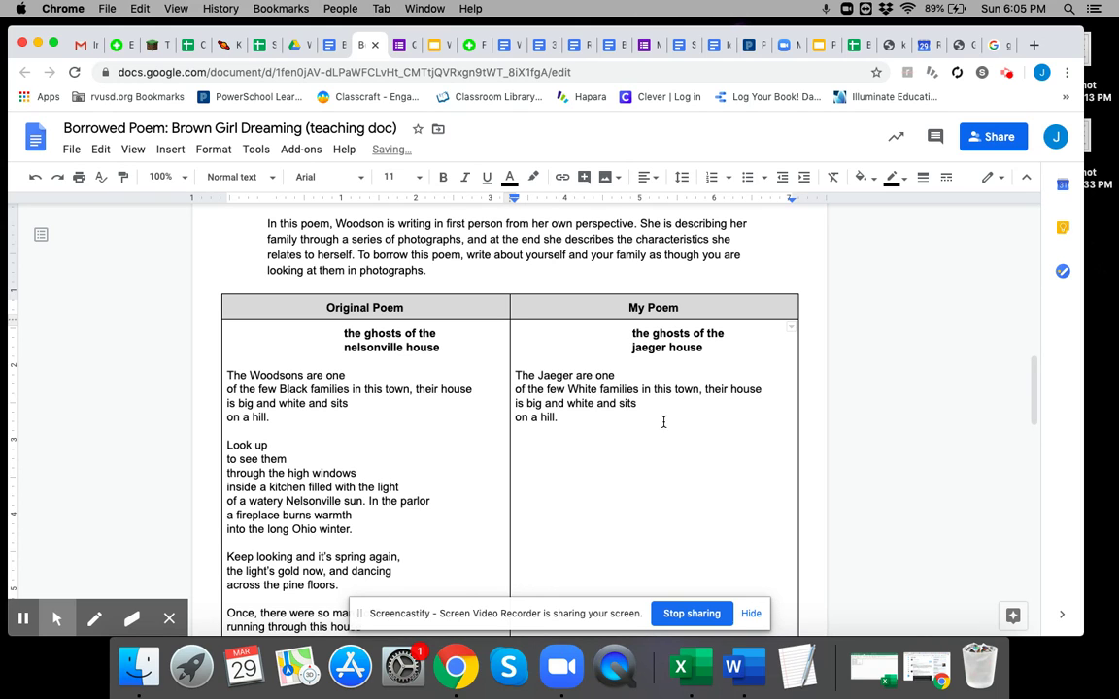
Step: Change the house description in My Poem's first stanza from "big and white" to "small and gray"
{"action": "double_click", "coordinate": [532, 405]}
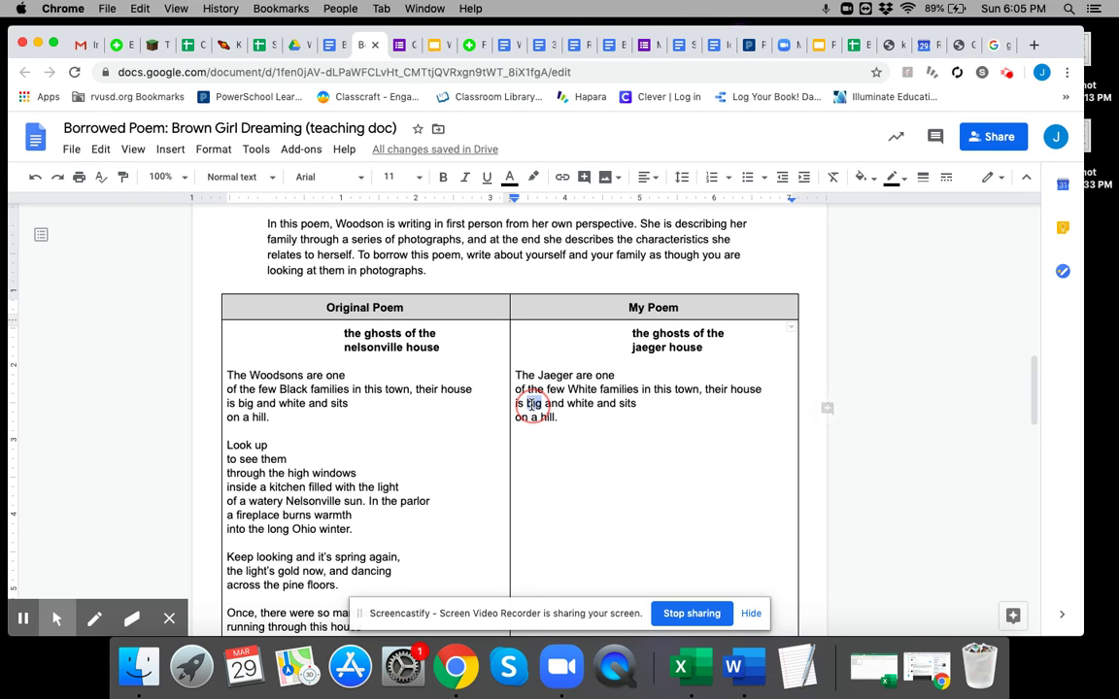
{"action": "type", "text": "small"}
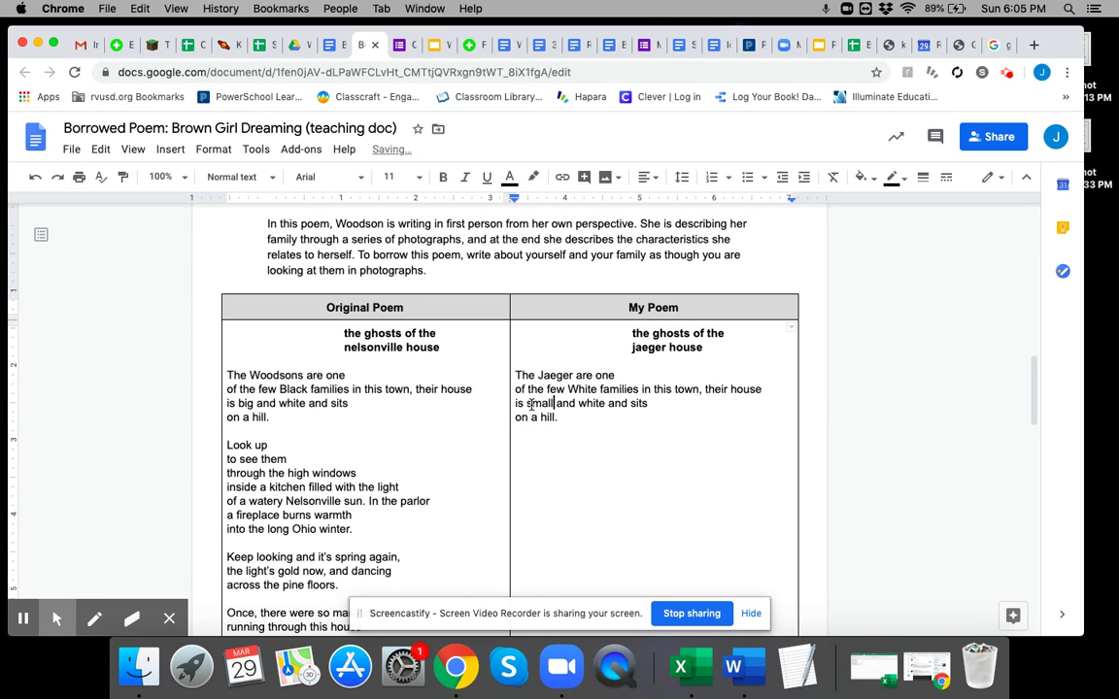
{"action": "left_click", "coordinate": [587, 401]}
{"action": "double_click", "coordinate": [588, 401]}
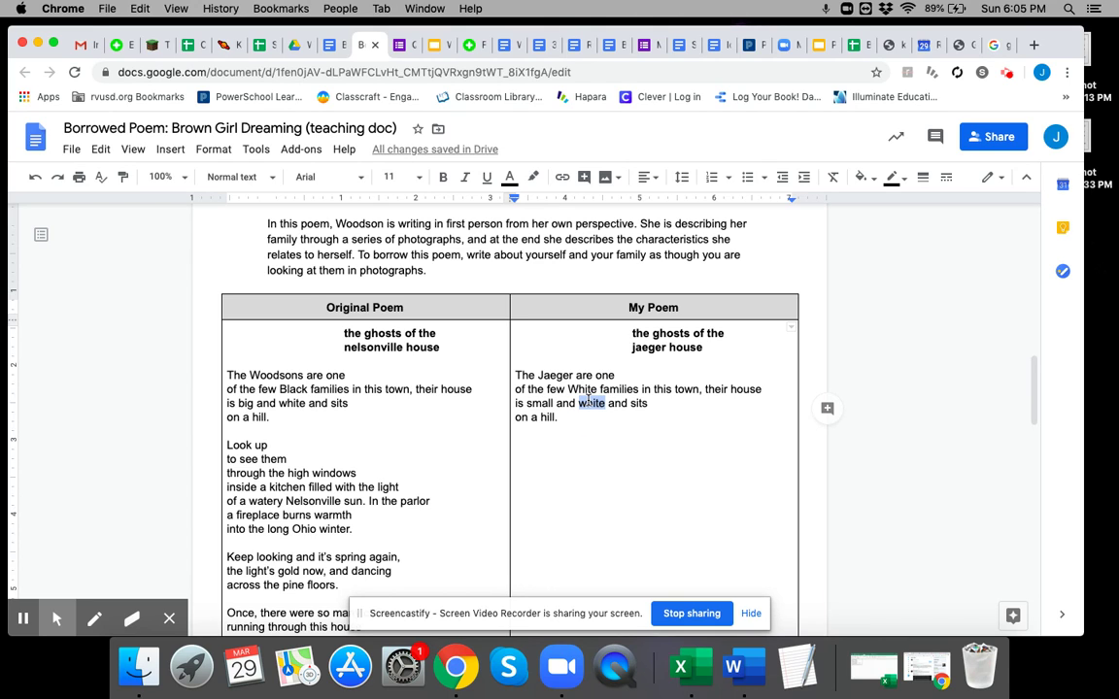
{"action": "type", "text": "gray"}
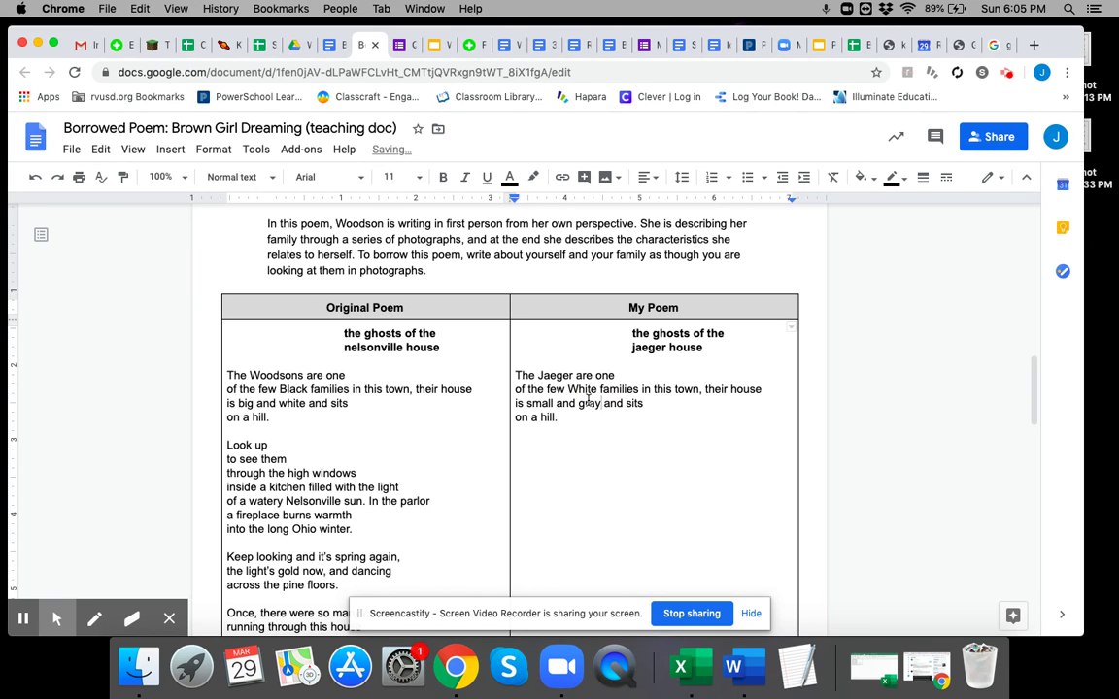
{"action": "left_click", "coordinate": [583, 418]}
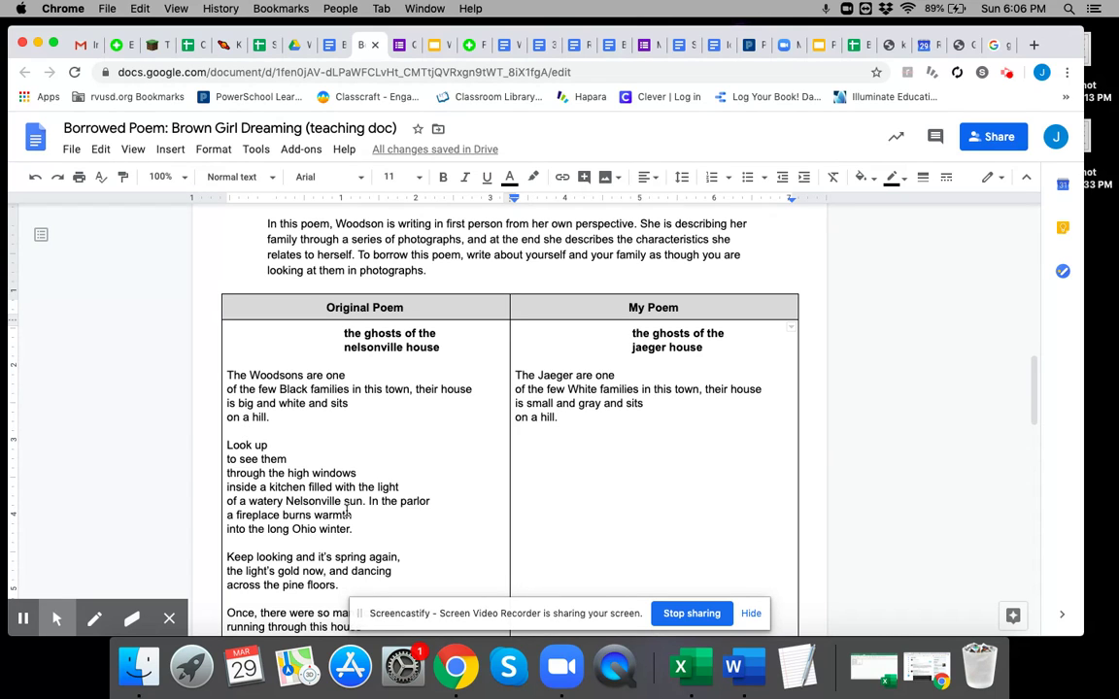
Step: Copy the original poem's second stanza, beginning "Look up", below the first stanza in the My Poem column
{"action": "left_click_drag", "start_coordinate": [244, 431], "coordinate": [366, 542]}
{"action": "key", "text": "super+c"}
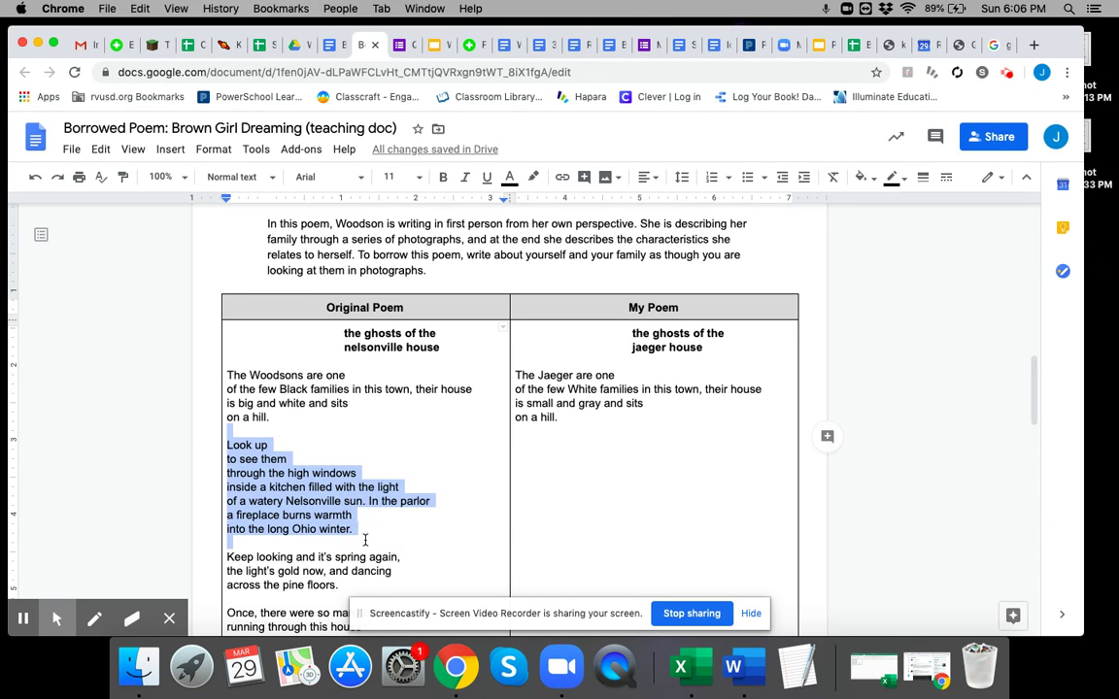
{"action": "left_click", "coordinate": [541, 437]}
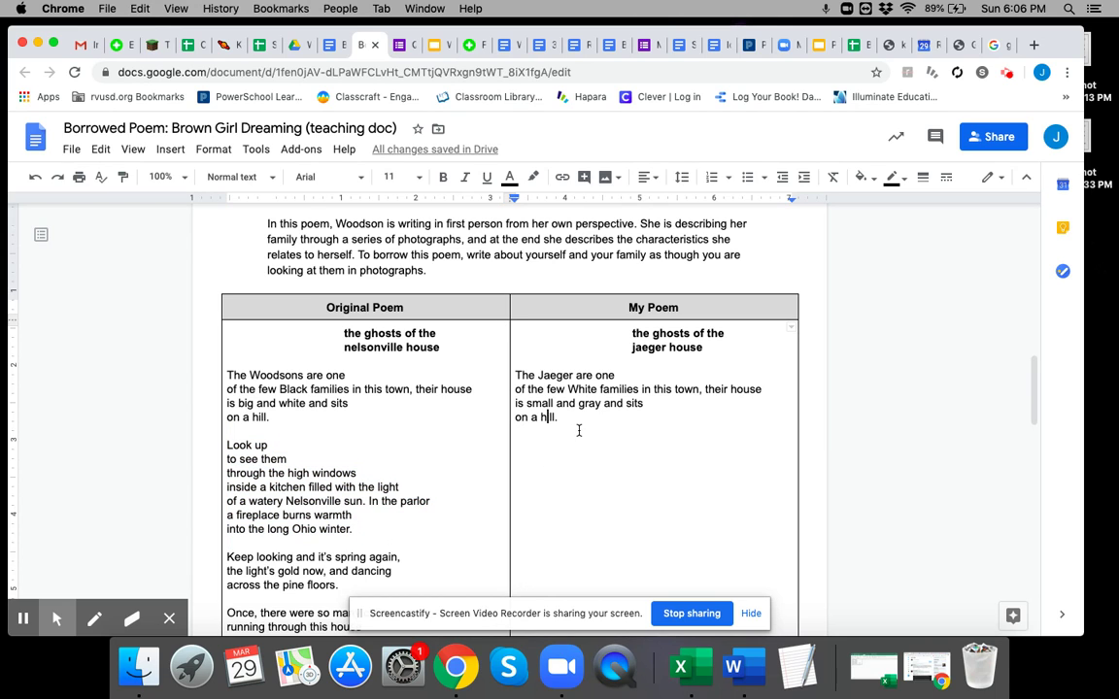
{"action": "left_click", "coordinate": [582, 423]}
{"action": "key", "text": "Return"}
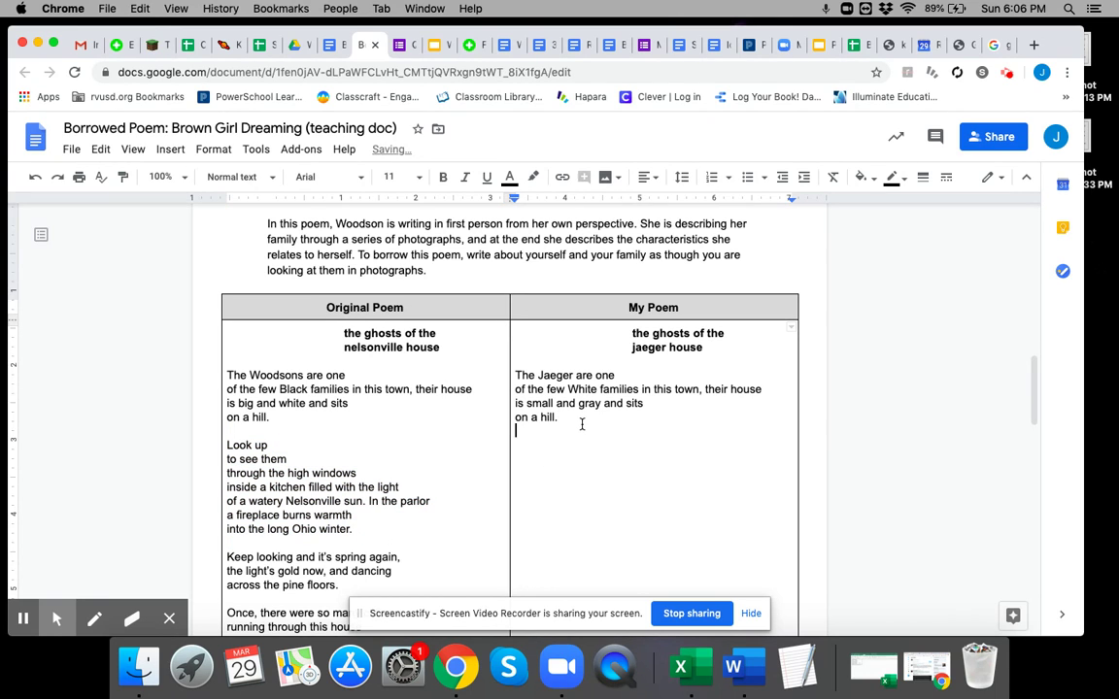
{"action": "key", "text": "super+v"}
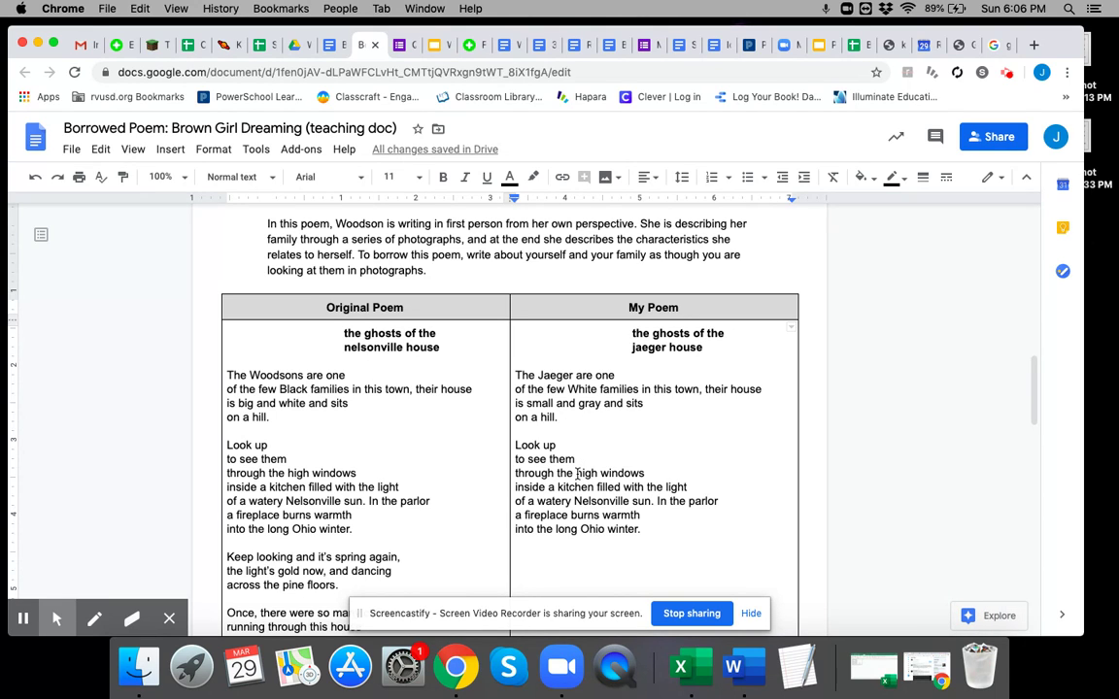
Step: In My Poem's second stanza, delete "up" after "Look" and replace "high" with "small" before "windows"
{"action": "double_click", "coordinate": [549, 445]}
{"action": "key", "text": "BackSpace"}
{"action": "double_click", "coordinate": [586, 473]}
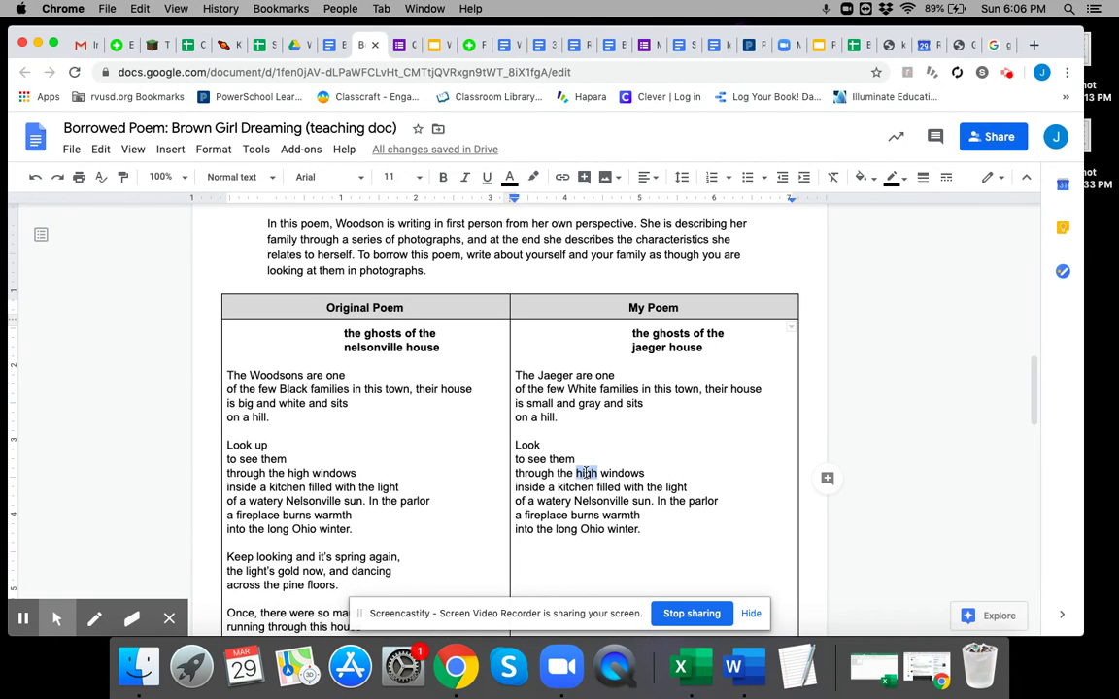
{"action": "type", "text": "small"}
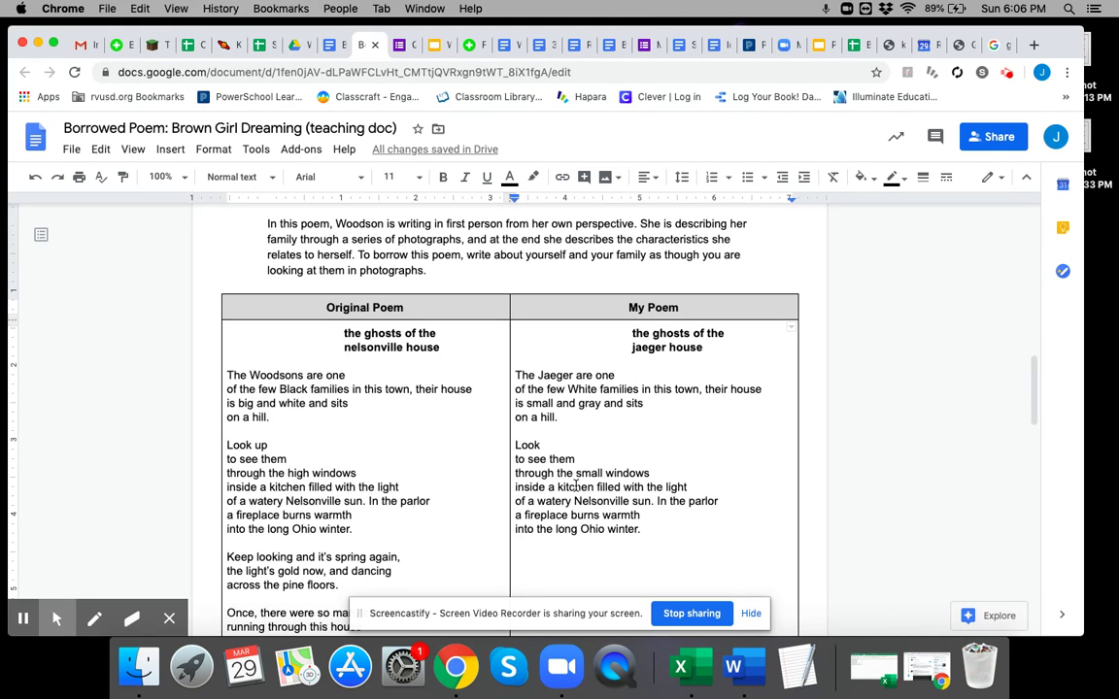
Step: Replace "kitchen" with "hallway" in My Poem's second stanza
{"action": "double_click", "coordinate": [576, 483]}
{"action": "type", "text": "hallway"}
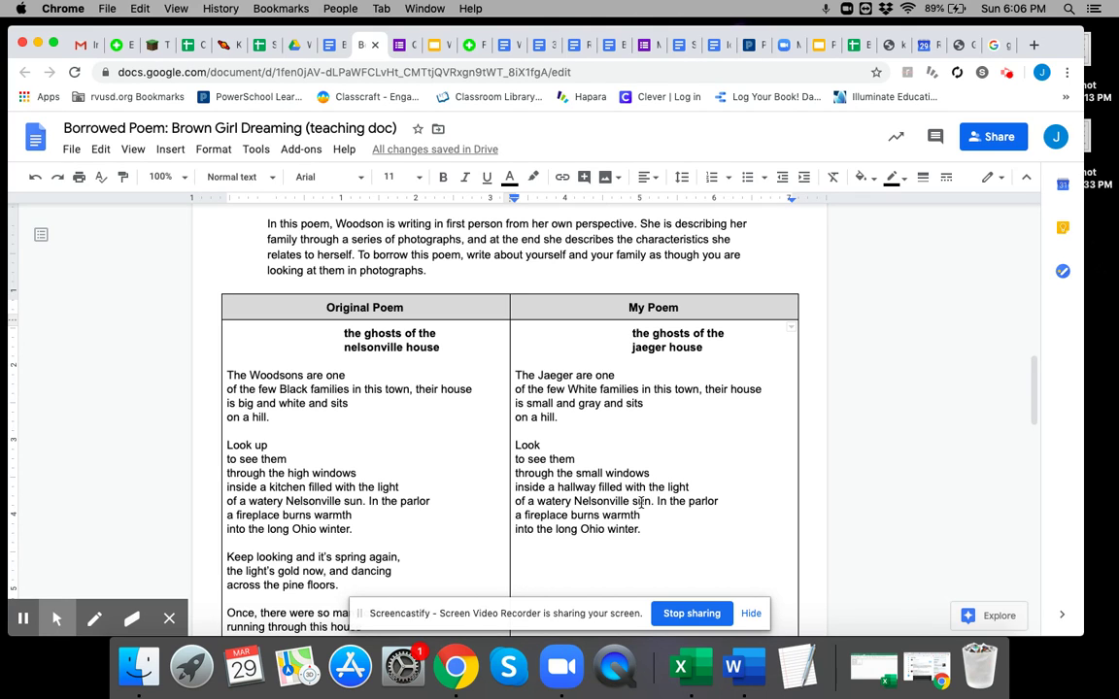
{"action": "left_click", "coordinate": [581, 502]}
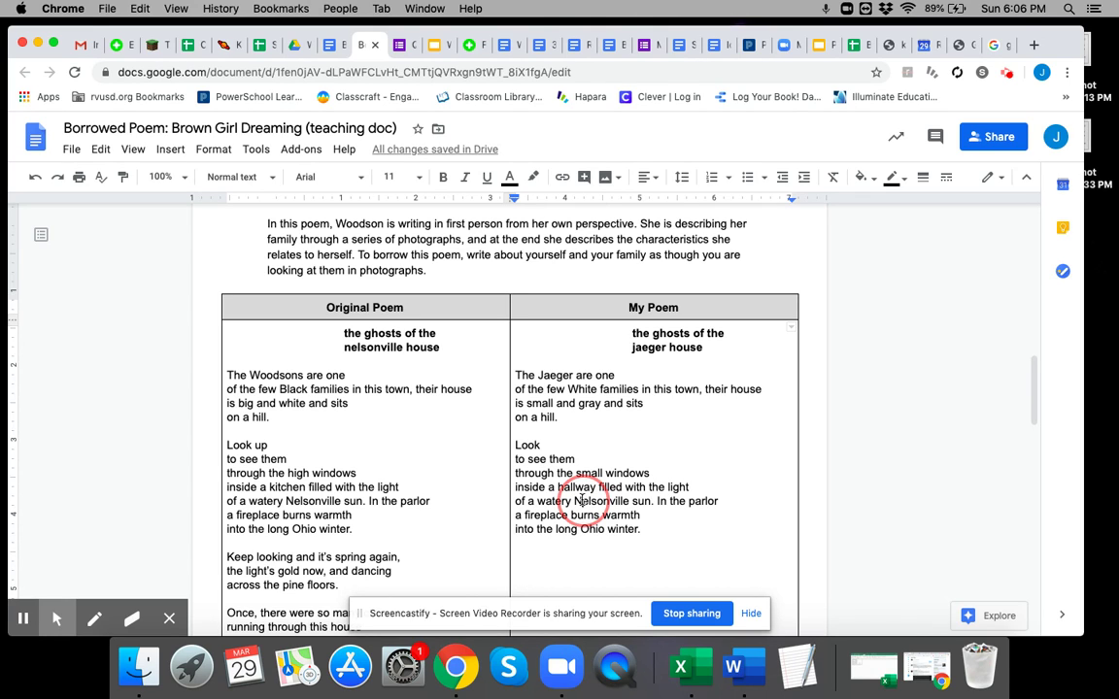
Step: Replace the family surname in the My Poem title with "novato"
{"action": "double_click", "coordinate": [648, 347]}
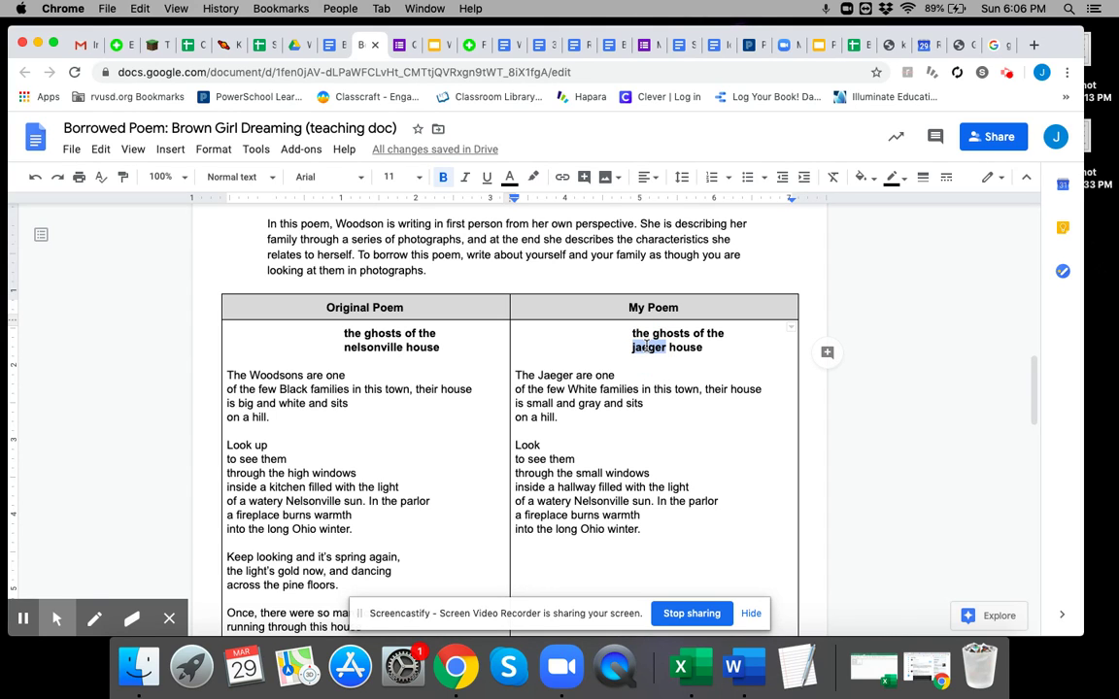
{"action": "type", "text": "Nel"}
{"action": "key", "text": "BackSpace"}
{"action": "key", "text": "BackSpace"}
{"action": "key", "text": "BackSpace"}
{"action": "type", "text": "novato"}
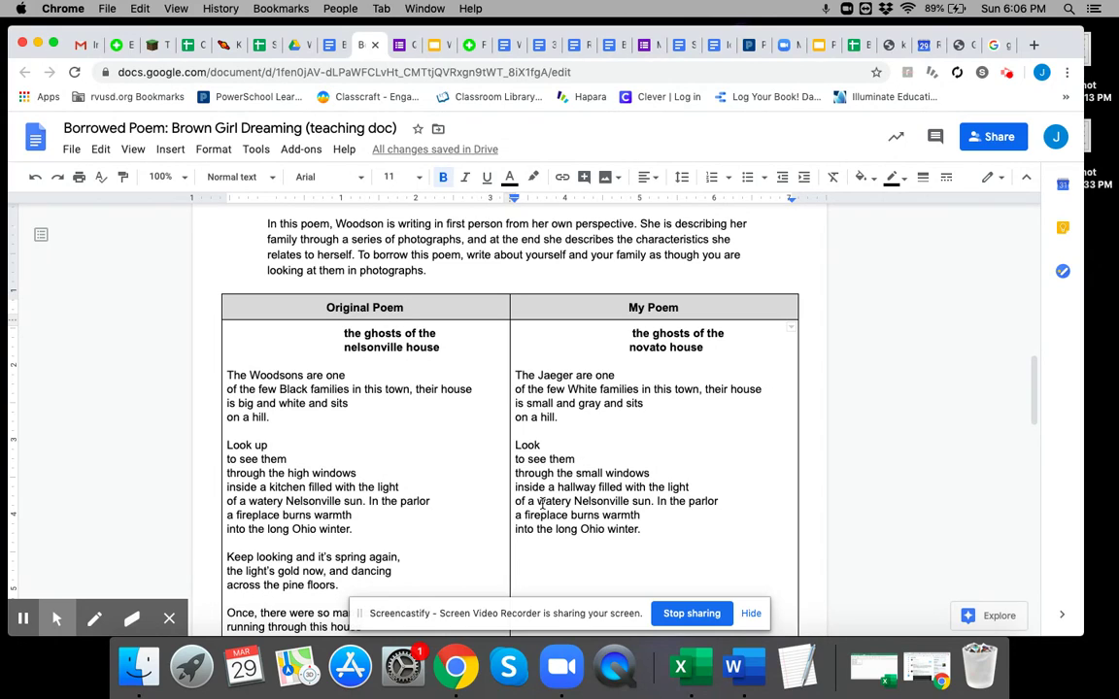
Step: Change "Nelsonville" to "Novato" before "sun" in My Poem's second stanza
{"action": "left_click", "coordinate": [588, 501]}
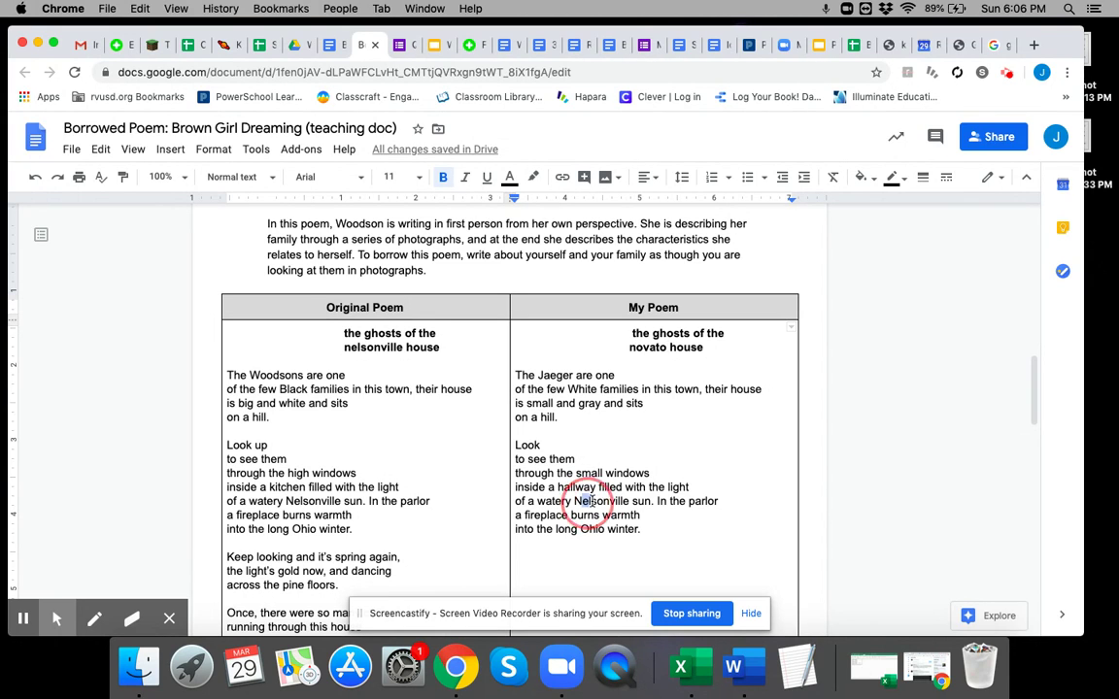
{"action": "left_click_drag", "start_coordinate": [588, 501], "coordinate": [629, 506]}
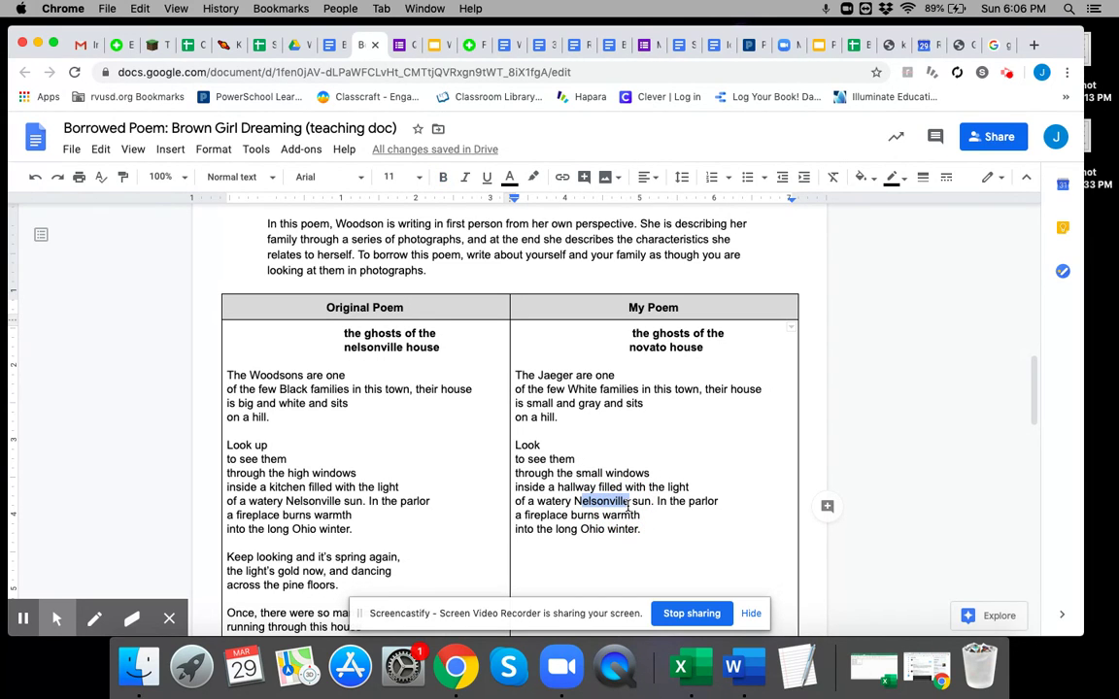
{"action": "type", "text": "ovato"}
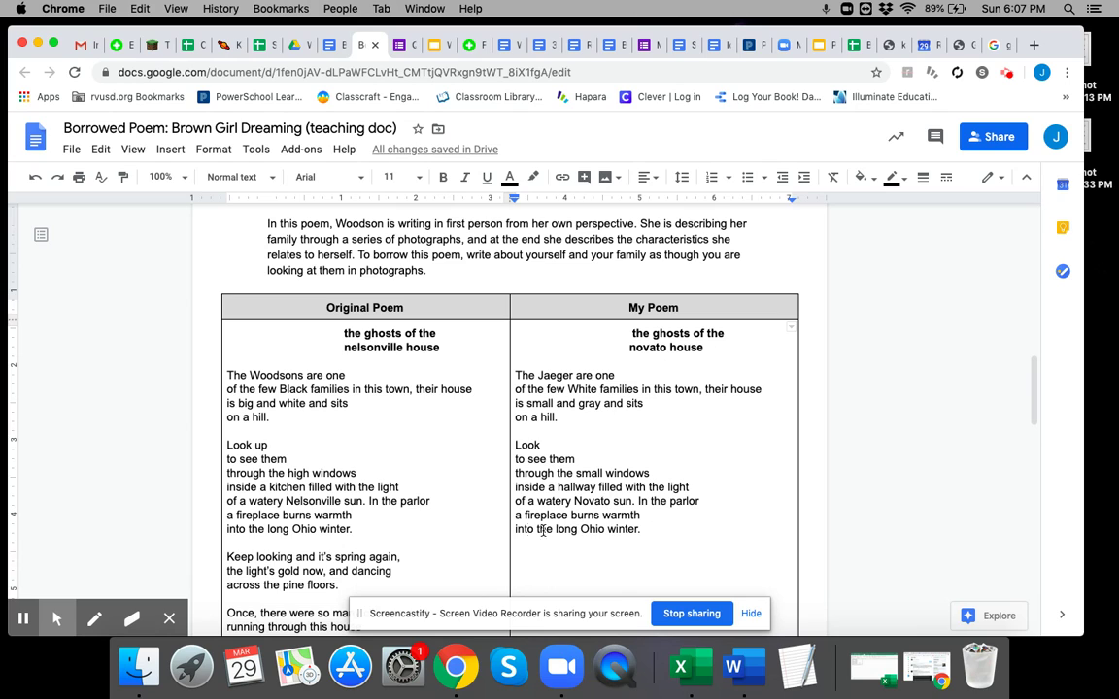
Step: Replace "parlor" with "family room" in My Poem's second stanza
{"action": "double_click", "coordinate": [681, 501]}
{"action": "type", "text": "f"}
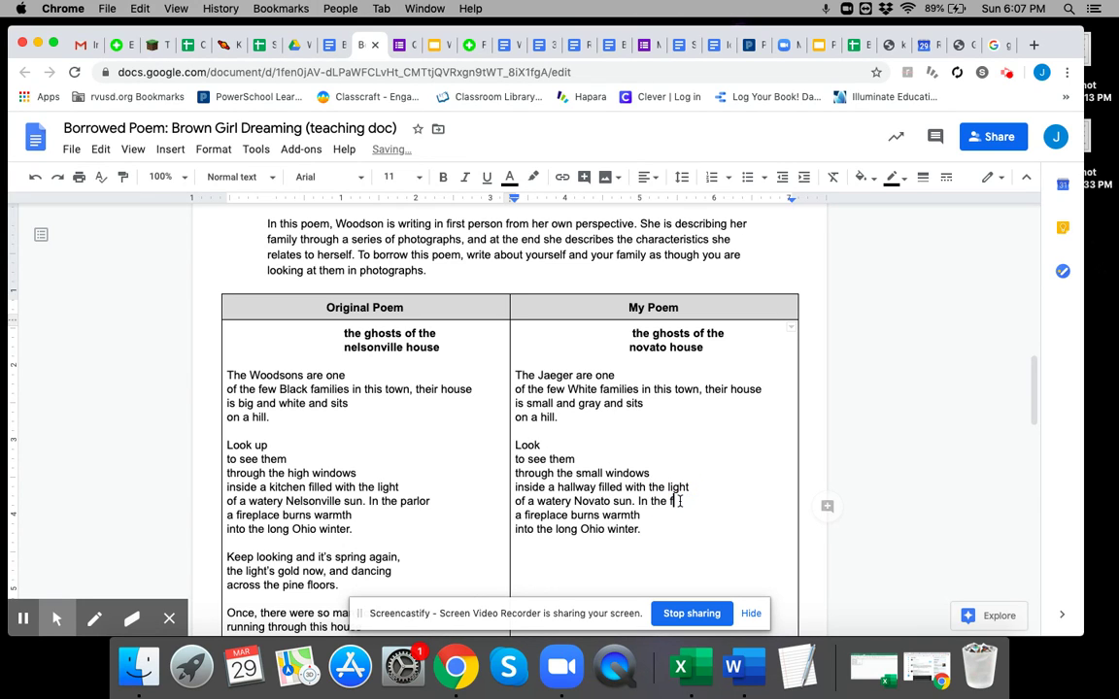
{"action": "type", "text": "amily room"}
Step: Replace "a fireplace burns warmth" with "candles bring warm smells" in My Poem's second stanza
{"action": "left_click_drag", "start_coordinate": [514, 516], "coordinate": [569, 515]}
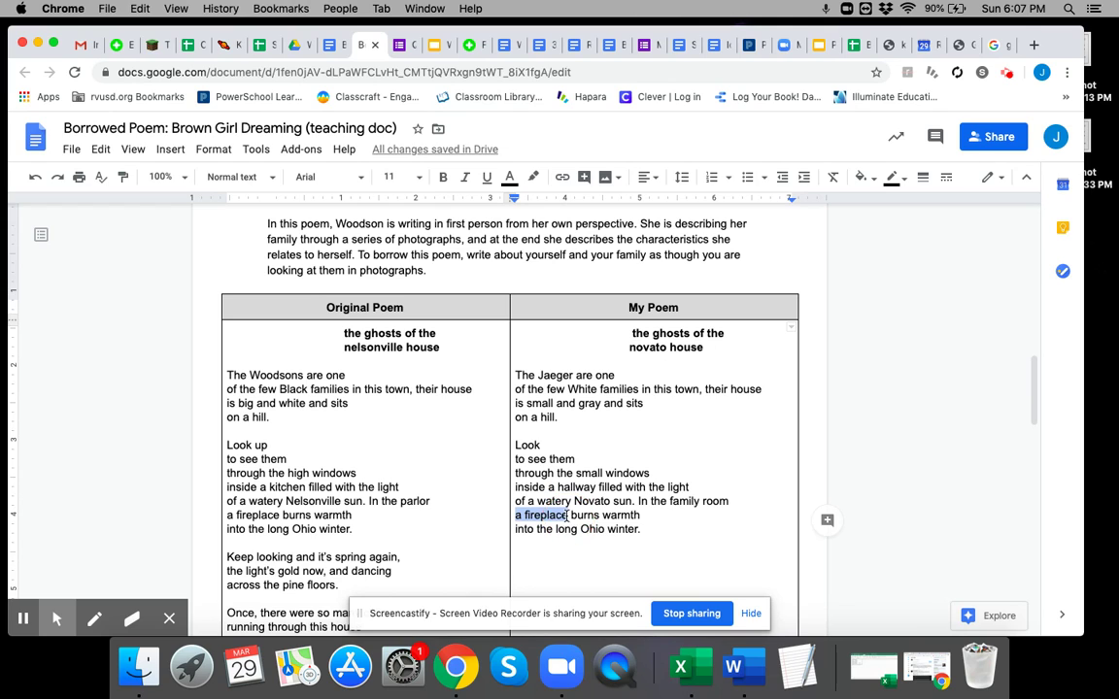
{"action": "key", "text": "BackSpace"}
{"action": "type", "text": "candles"}
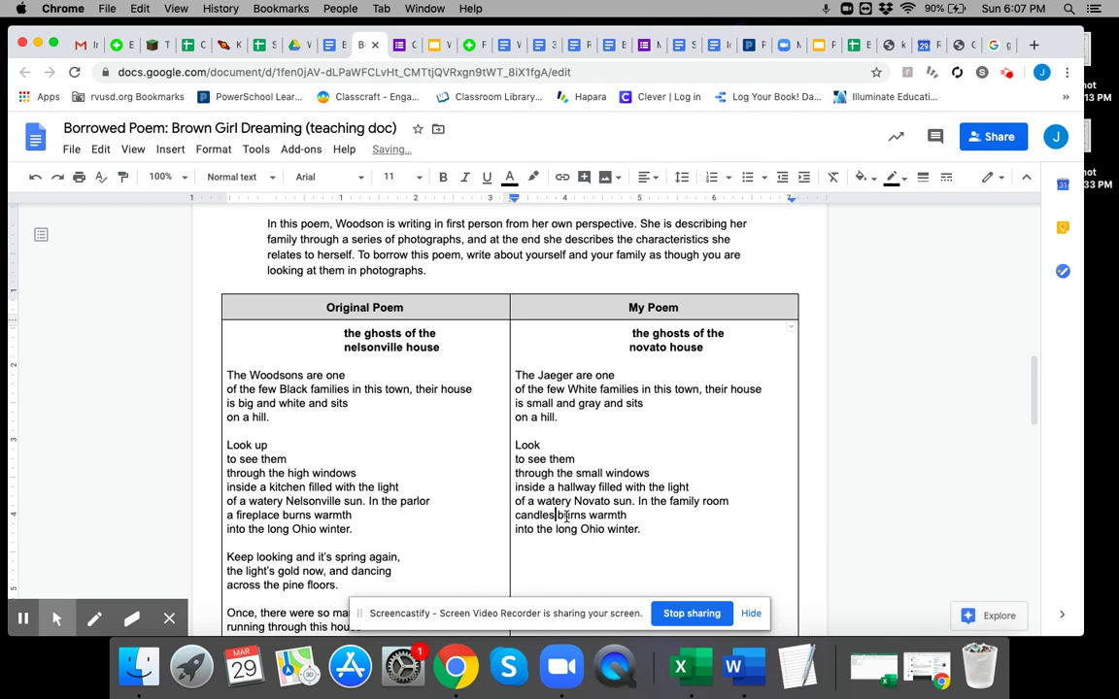
{"action": "left_click_drag", "start_coordinate": [558, 516], "coordinate": [628, 513]}
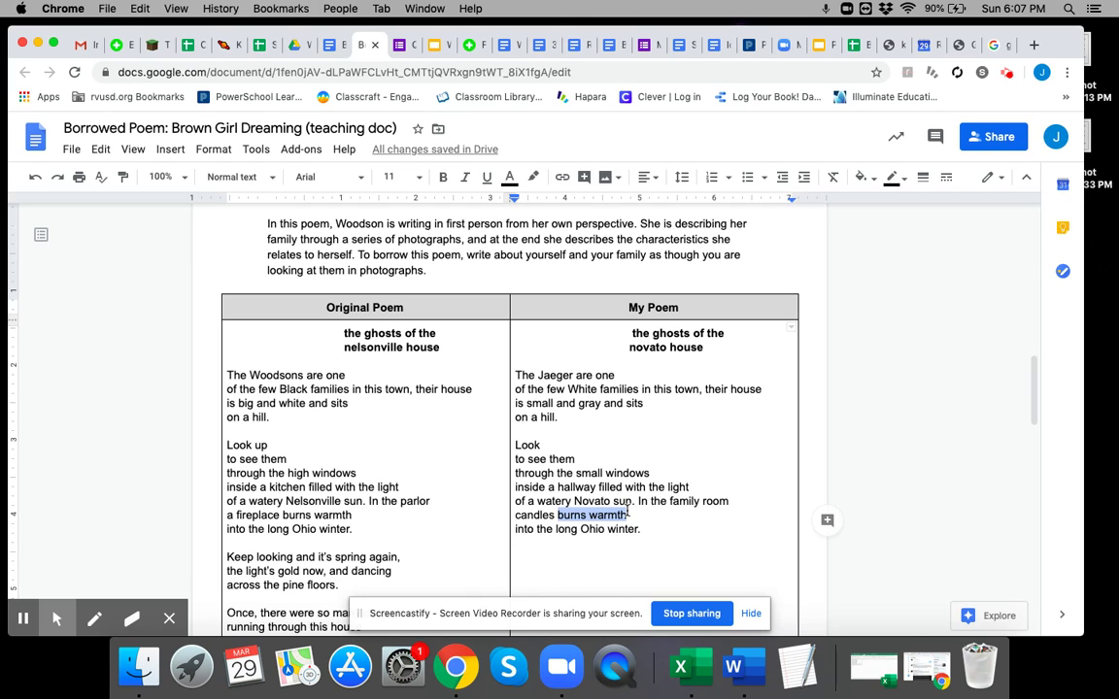
{"action": "type", "text": "bring warm"}
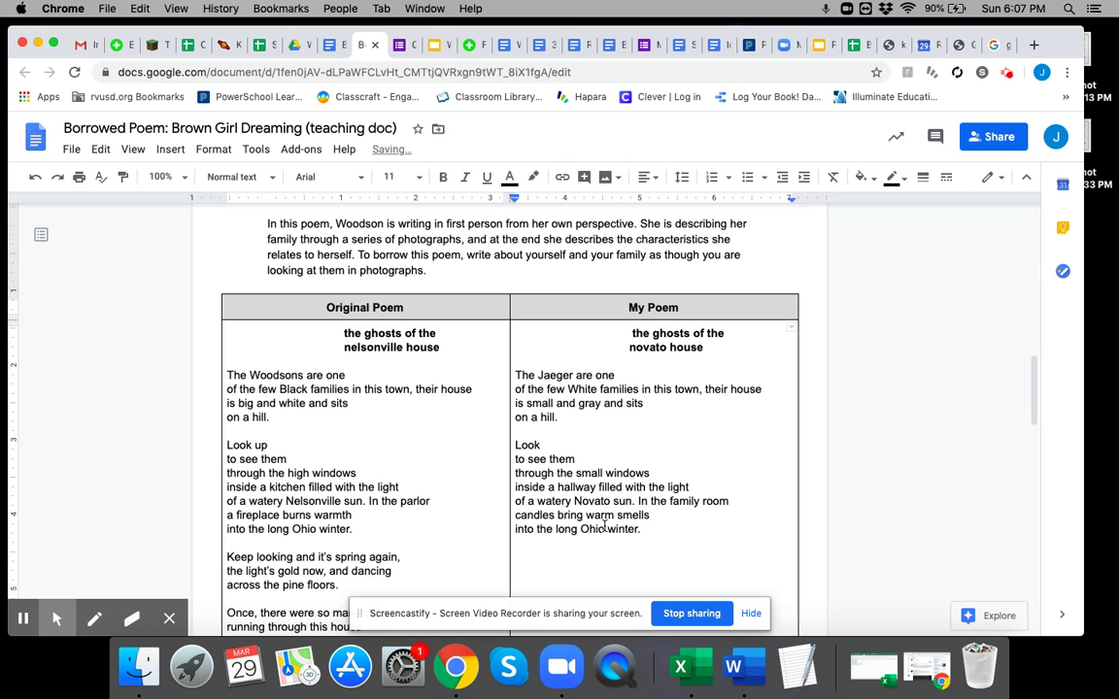
Step: Change "Ohio winter" to "California lockdown" in the last line of My Poem's second stanza
{"action": "left_click_drag", "start_coordinate": [582, 529], "coordinate": [605, 532]}
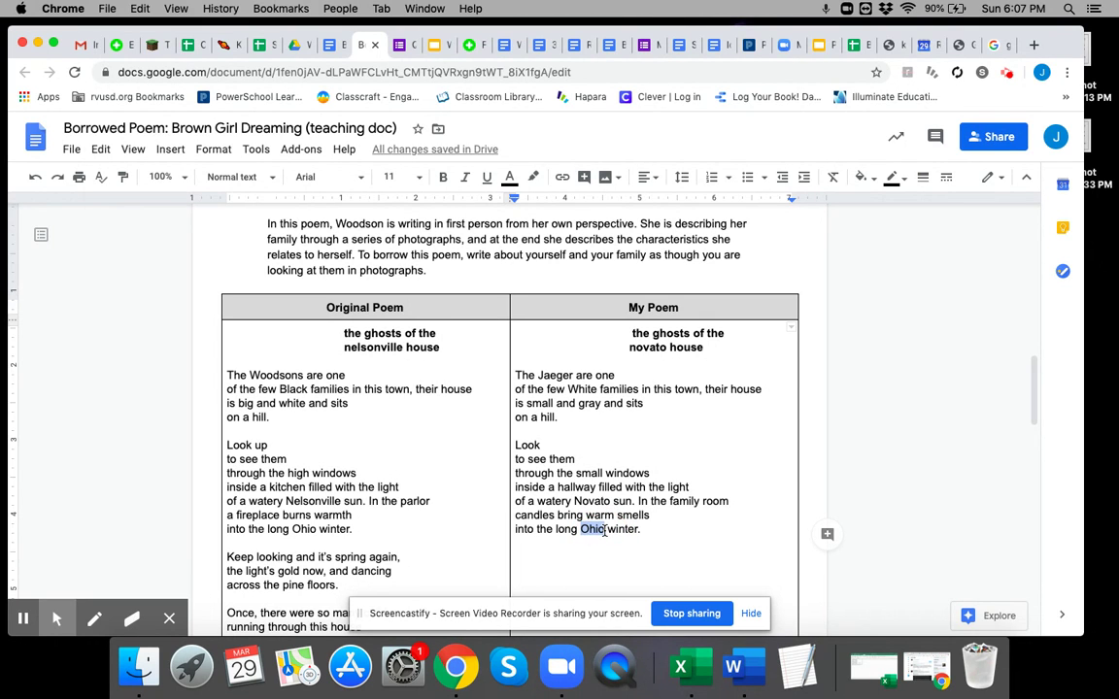
{"action": "type", "text": "Californi"}
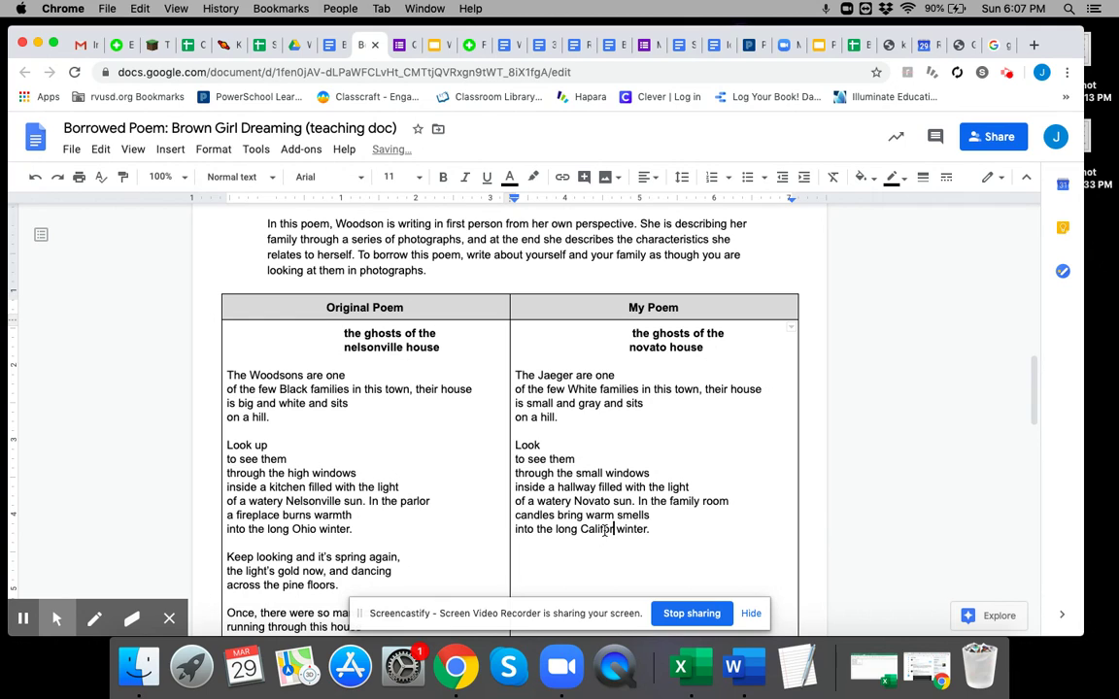
{"action": "type", "text": "a"}
{"action": "double_click", "coordinate": [640, 528]}
{"action": "type", "text": "lockdo"}
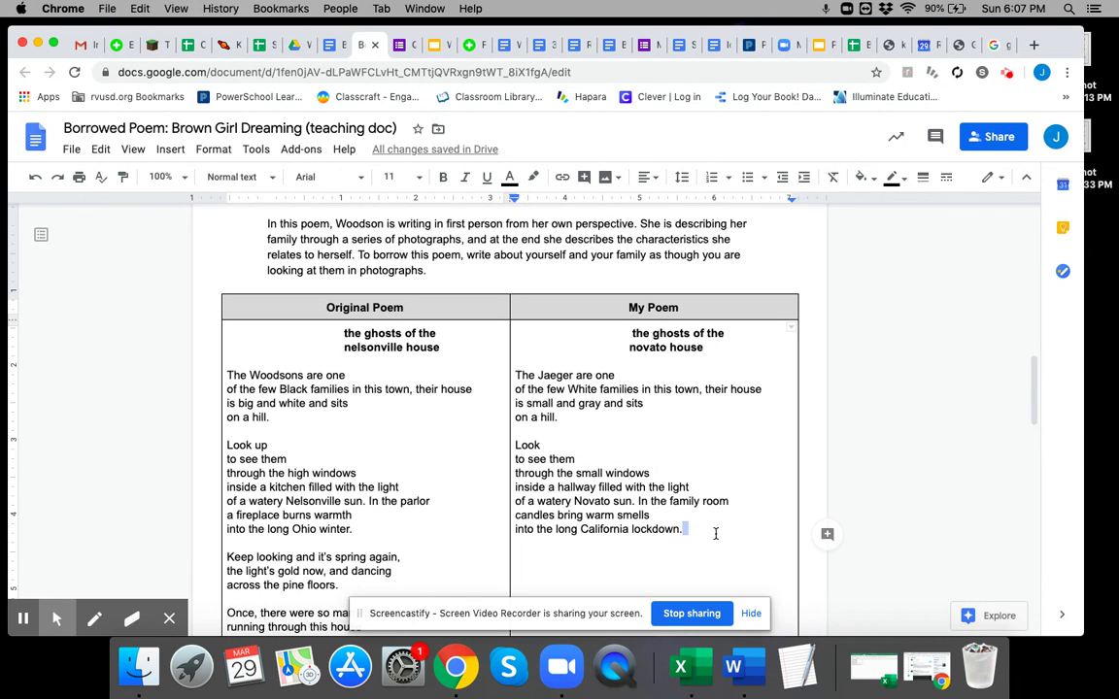
Step: Look through the remaining stanzas of the original poem down to "Look closely:" and return to the start of the table
{"action": "scroll", "coordinate": [723, 532], "scroll_direction": "down", "scroll_amount": 2}
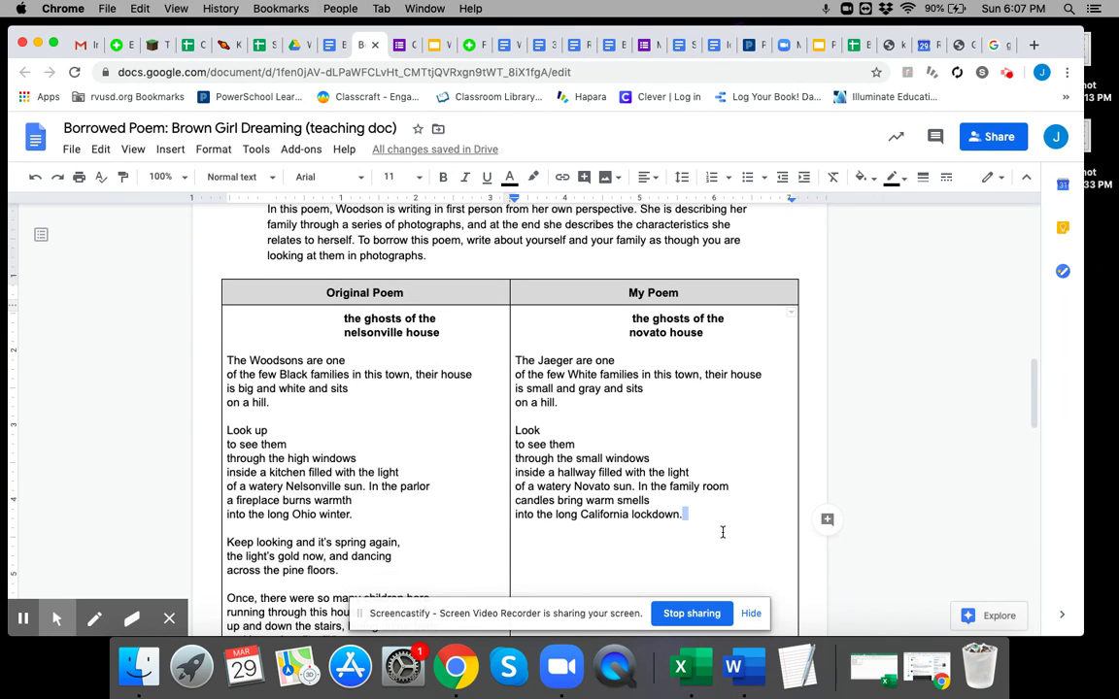
{"action": "left_click", "coordinate": [709, 475]}
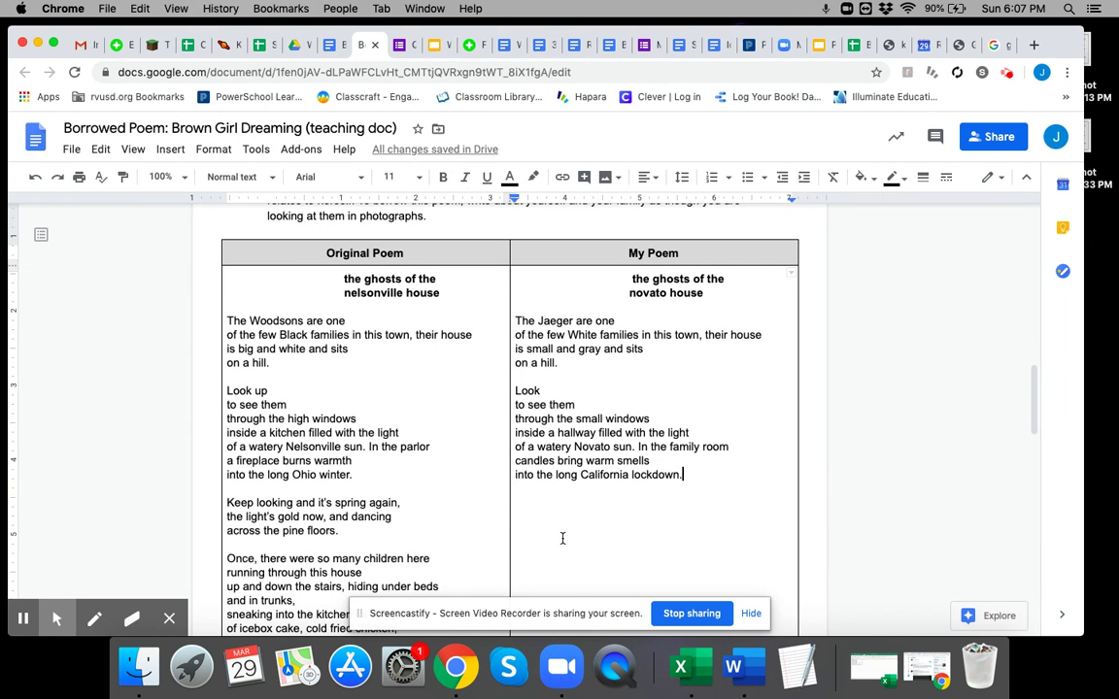
{"action": "scroll", "coordinate": [595, 515], "scroll_direction": "down", "scroll_amount": 1}
{"action": "scroll", "coordinate": [595, 515], "scroll_direction": "down", "scroll_amount": 6}
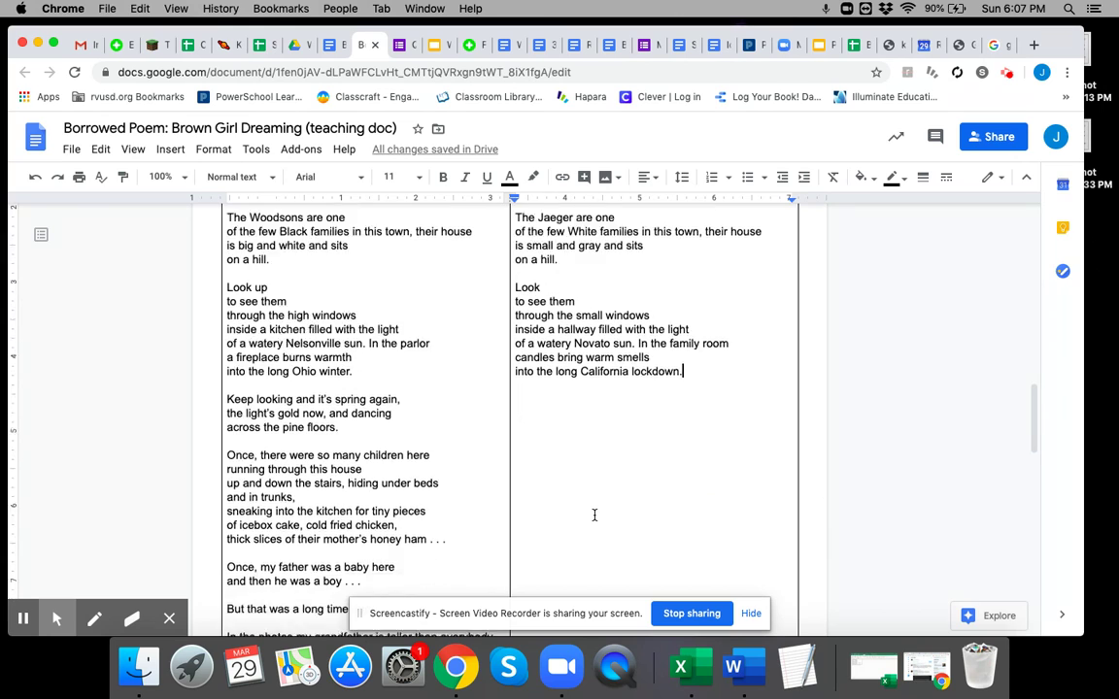
{"action": "scroll", "coordinate": [595, 515], "scroll_direction": "down", "scroll_amount": 1}
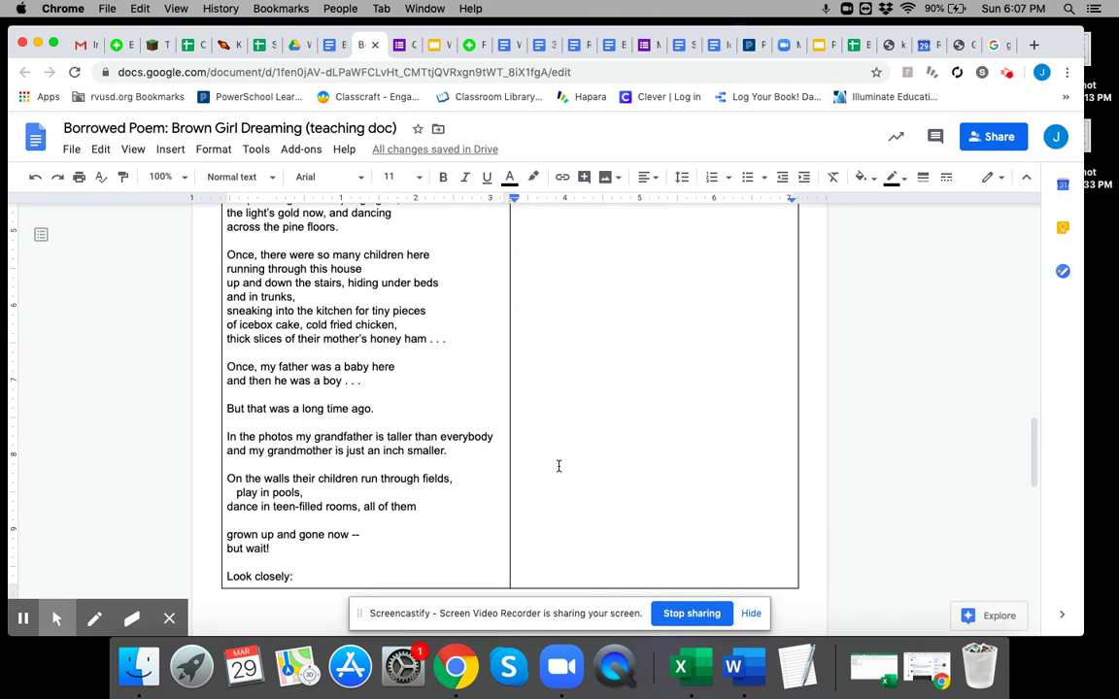
{"action": "scroll", "coordinate": [674, 452], "scroll_direction": "down", "scroll_amount": 1}
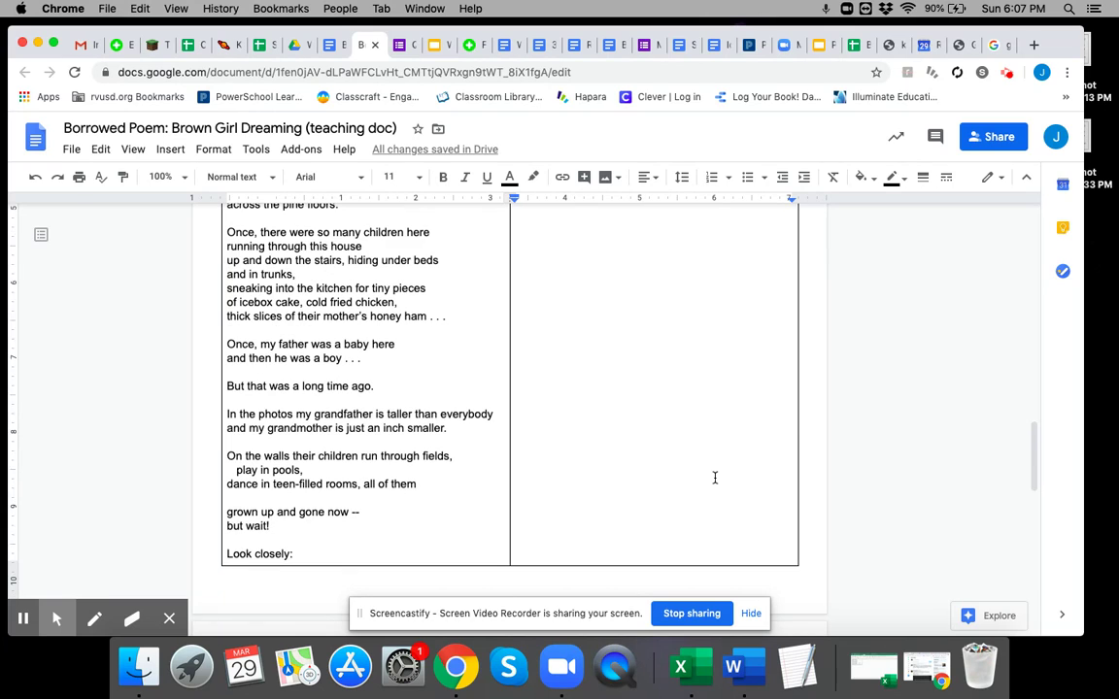
{"action": "scroll", "coordinate": [678, 481], "scroll_direction": "up", "scroll_amount": 10}
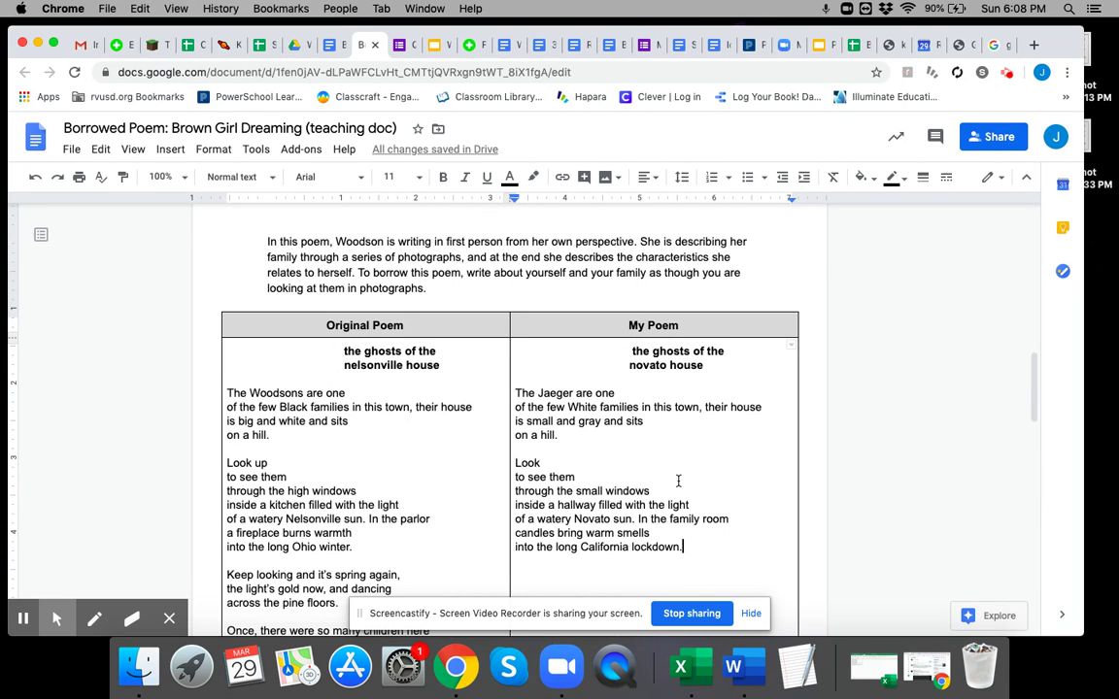